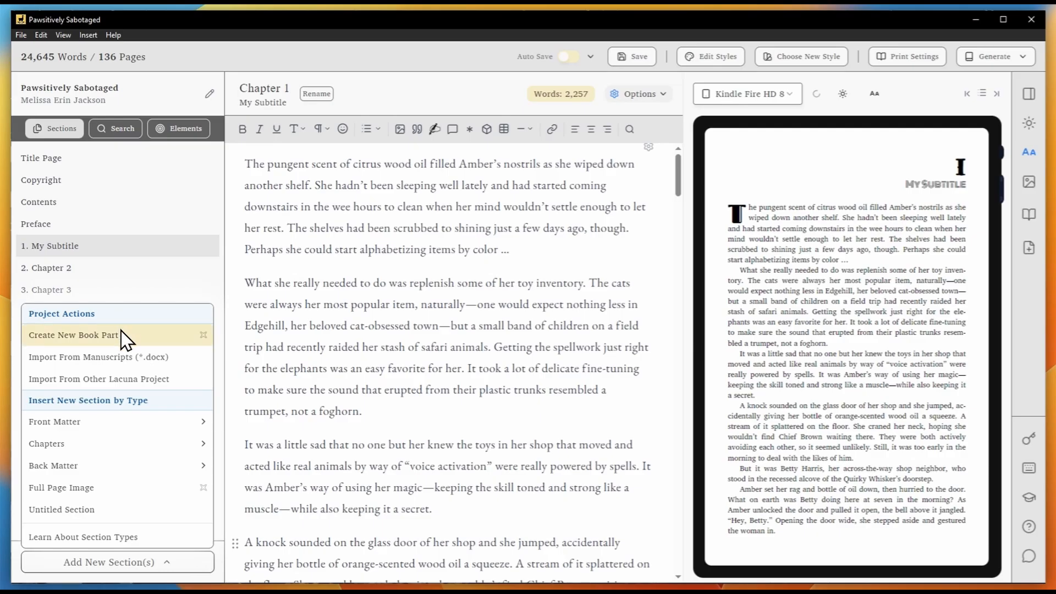
- Create a new book part before chapter 1 and move the "My Subtitle" chapter into it
left_click(125, 337)
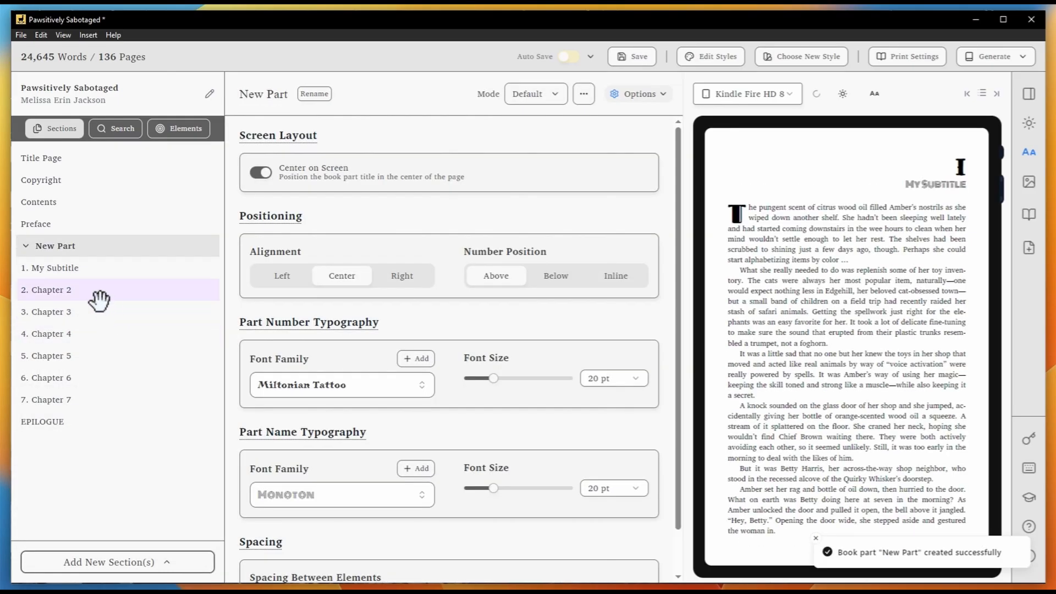
left_click_drag(84, 271, 84, 250)
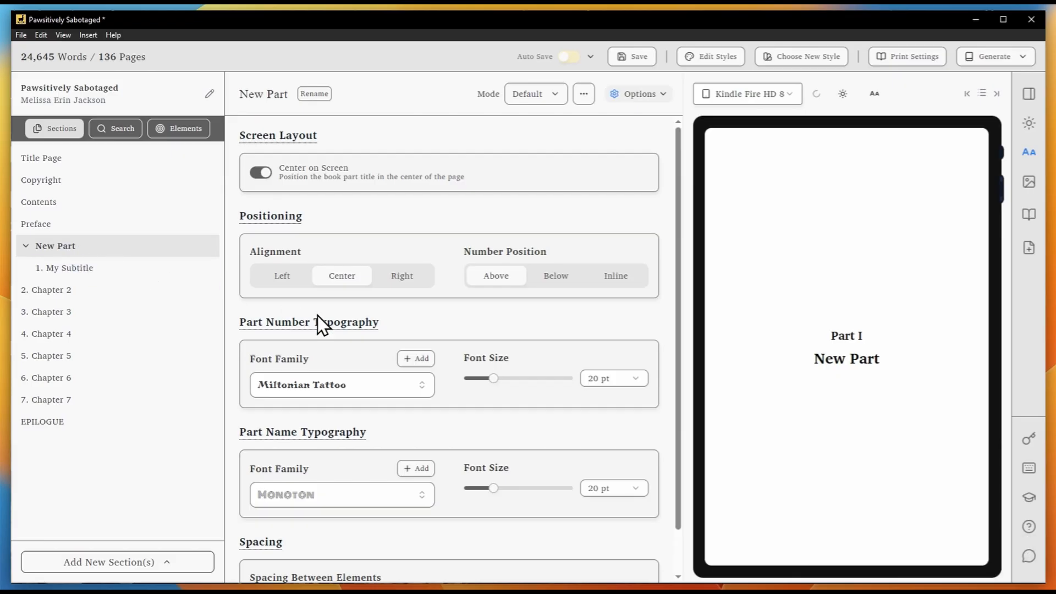
scroll(337, 320, "down", 2)
scroll(340, 322, "up", 2)
- Load Pawsitively Sabotaged.docx for manuscript import and examine the previews of its detected sections and the available section types
left_click(130, 561)
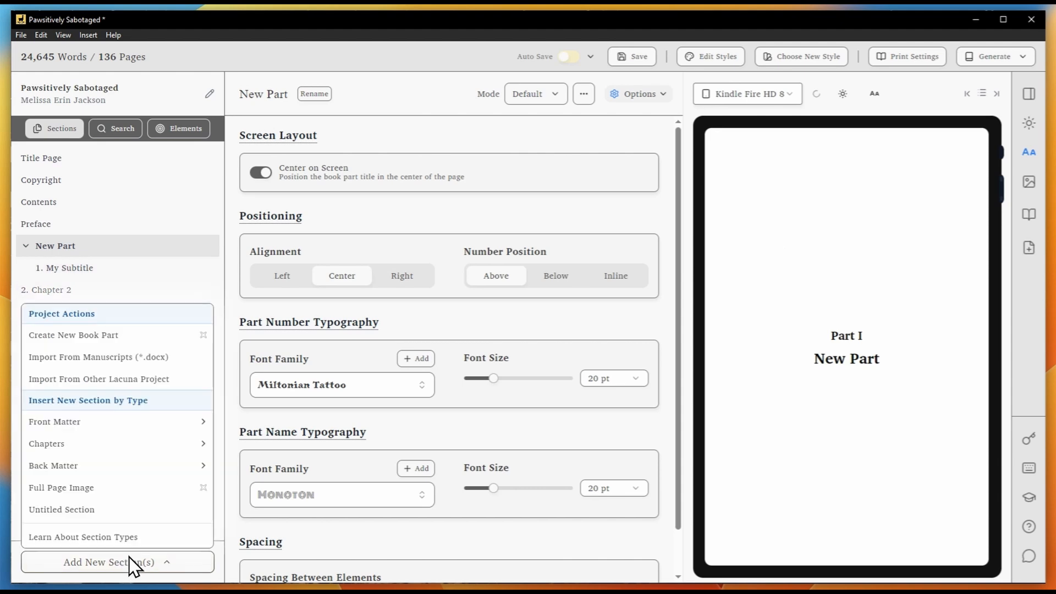
left_click(132, 358)
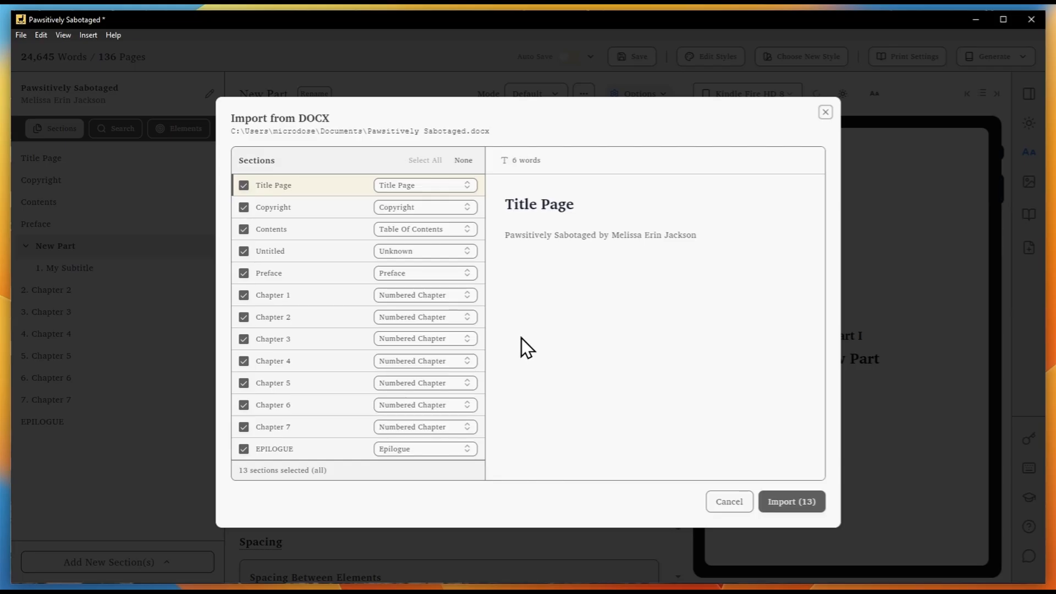
left_click(309, 252)
left_click(306, 295)
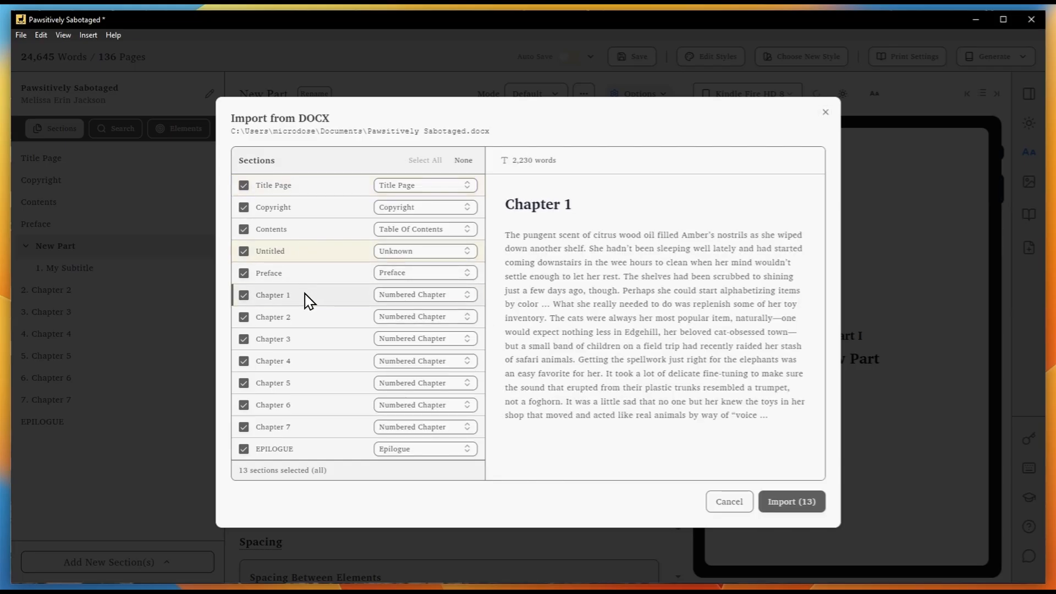
left_click(306, 338)
left_click(308, 383)
left_click(311, 406)
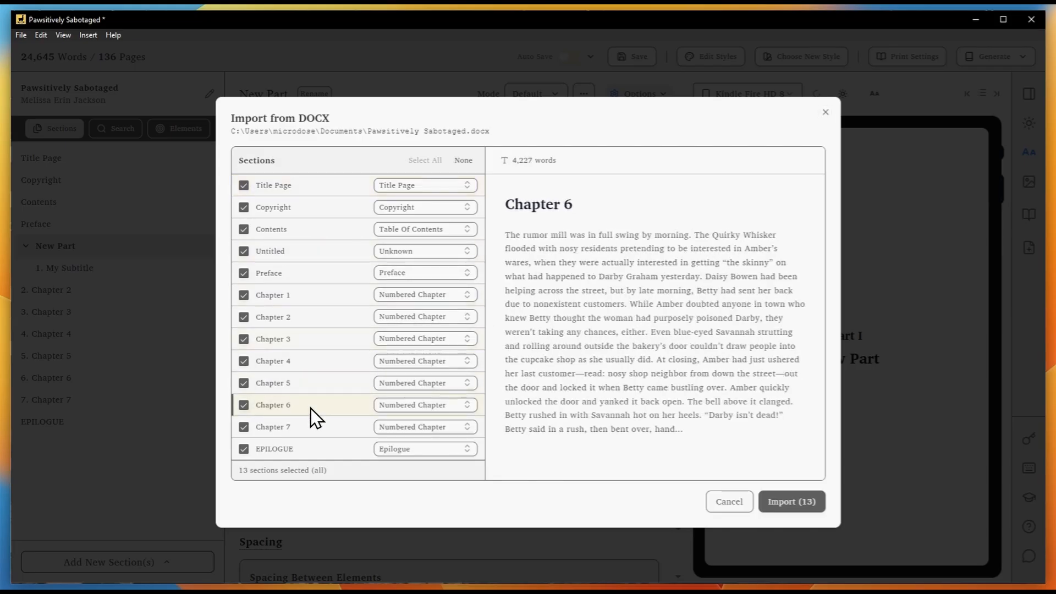
left_click(429, 429)
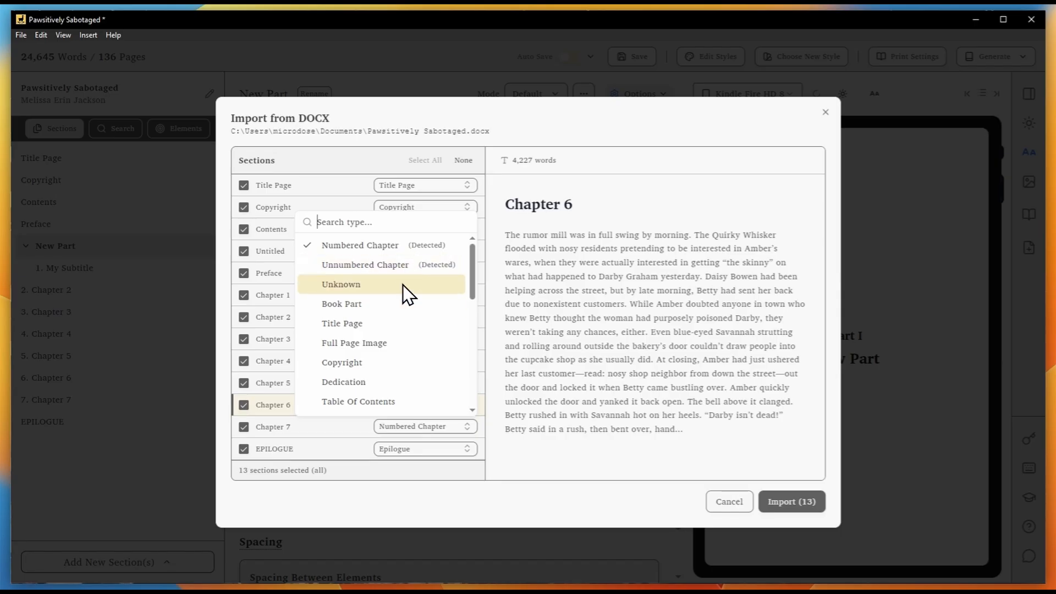
left_click(547, 330)
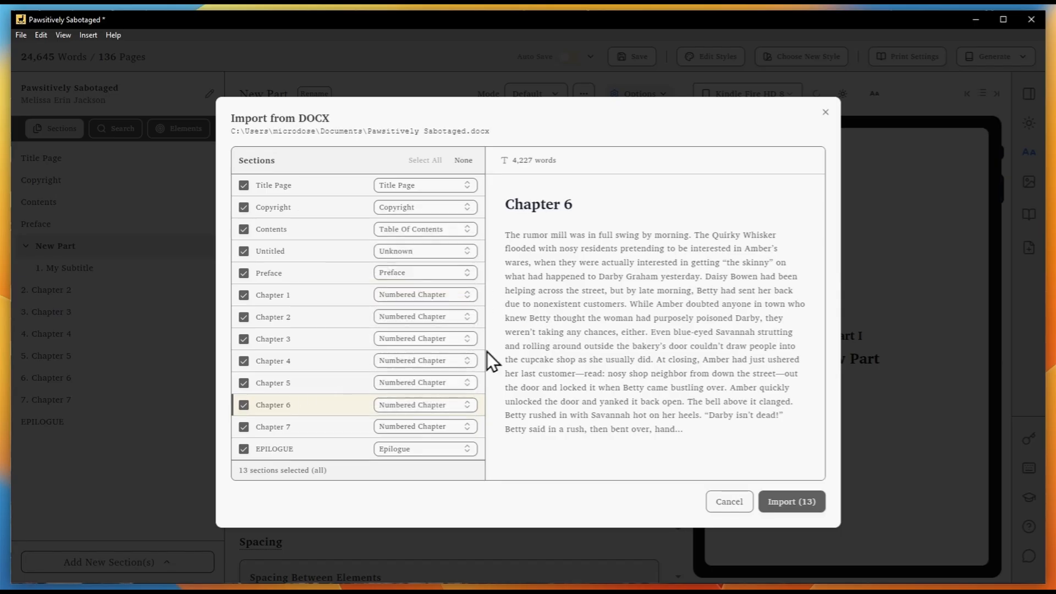
- Try selecting only the Contents and Untitled sections of the manuscript, and cancel the DOCX import
left_click(461, 161)
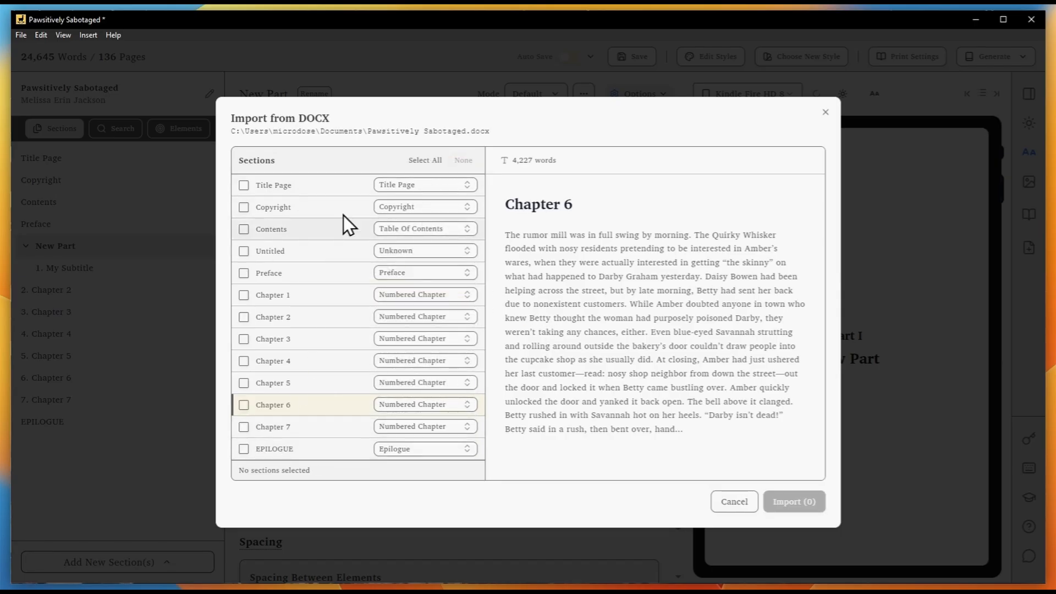
left_click(288, 233)
left_click(244, 230)
left_click(244, 229)
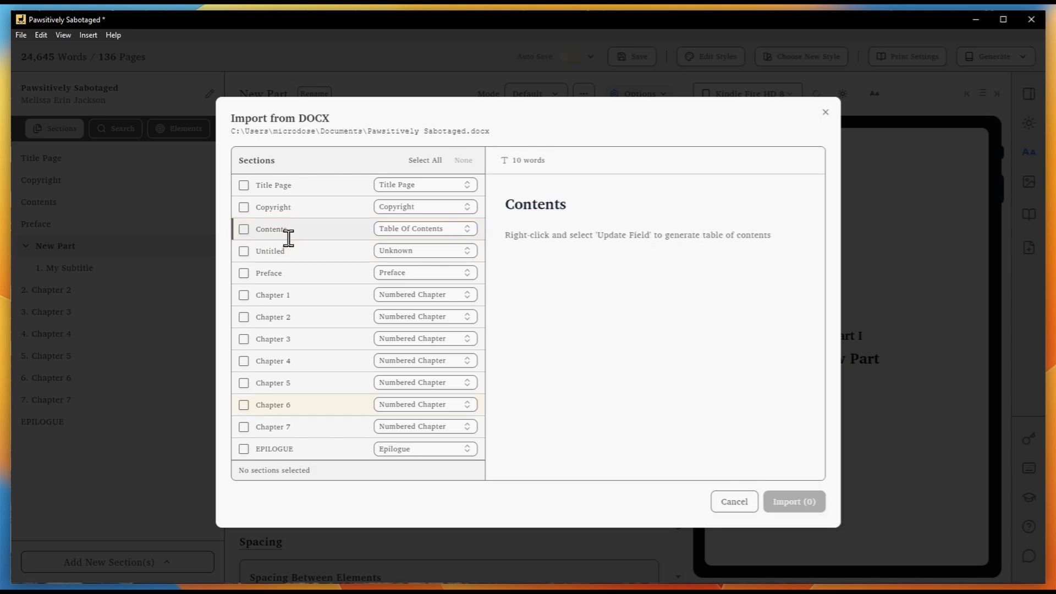
left_click(244, 229)
left_click(244, 251)
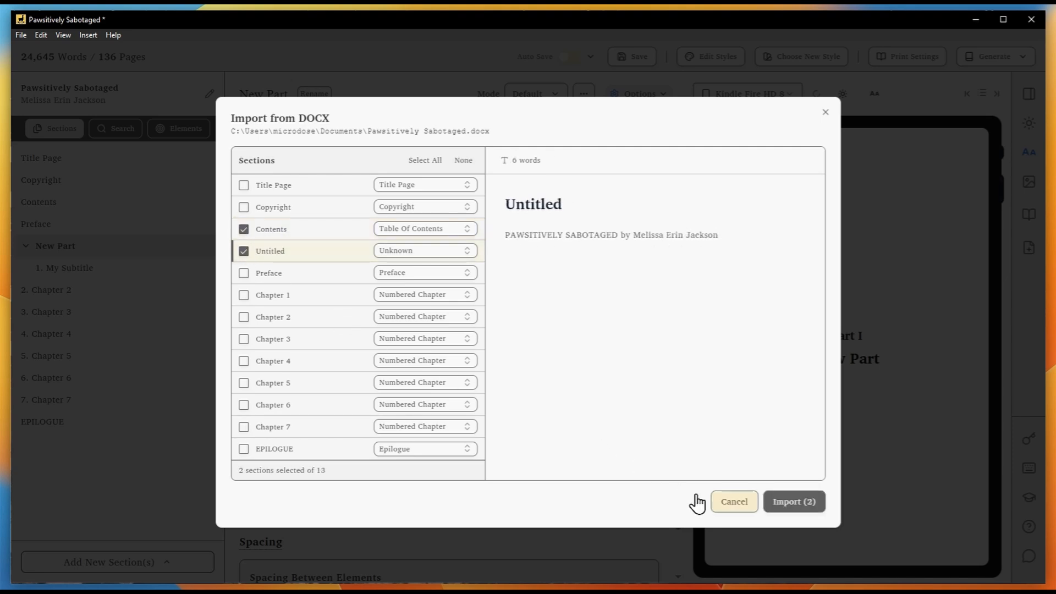
left_click(734, 501)
- Load TEST-BOOK.lacuna for project import, try selecting and clearing all sections and styles, and cancel the import
left_click(151, 562)
left_click(150, 379)
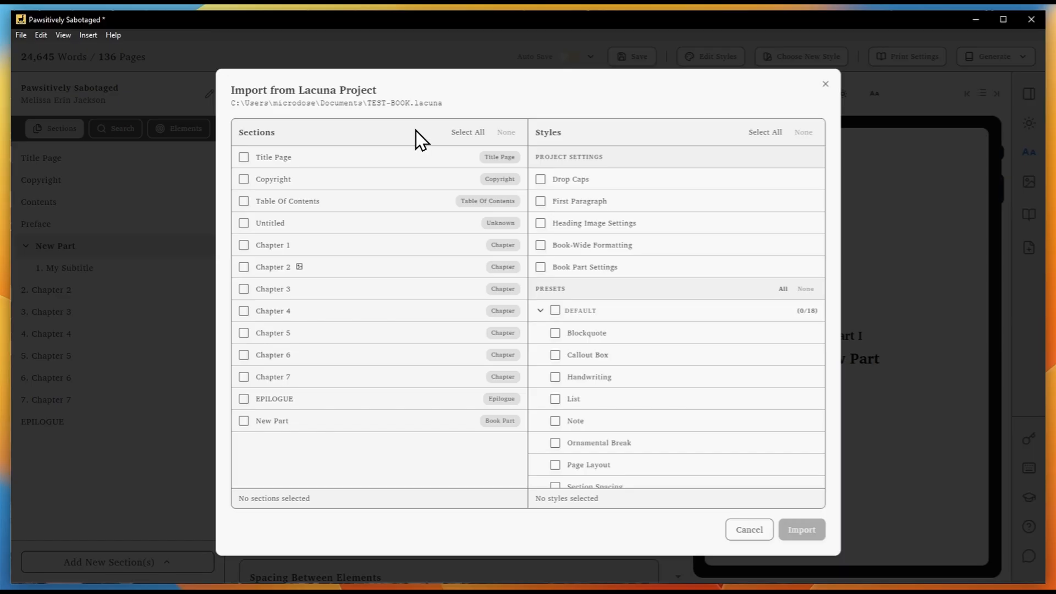
left_click(467, 133)
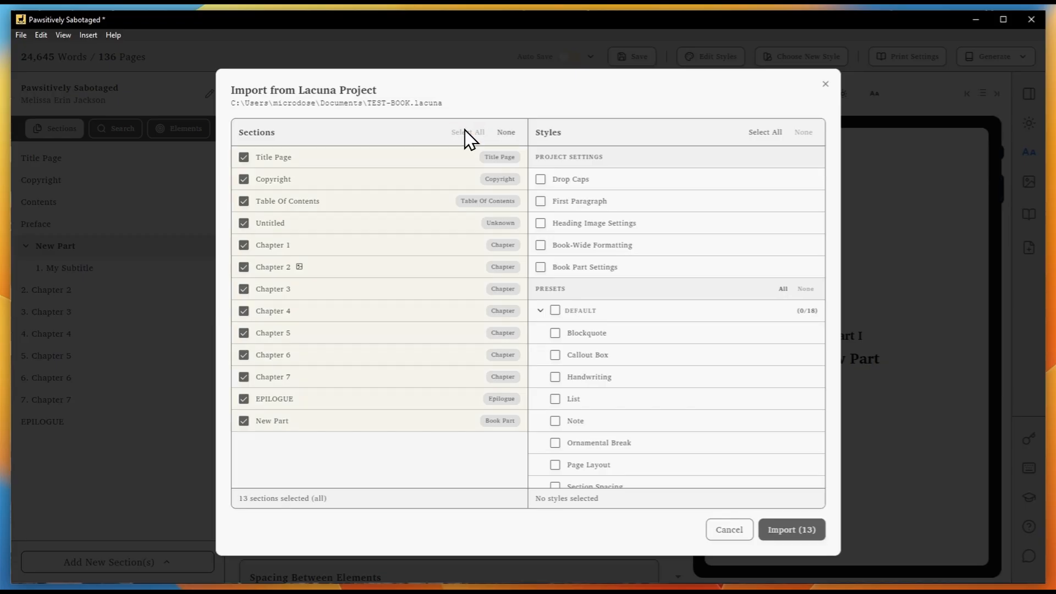
left_click(505, 133)
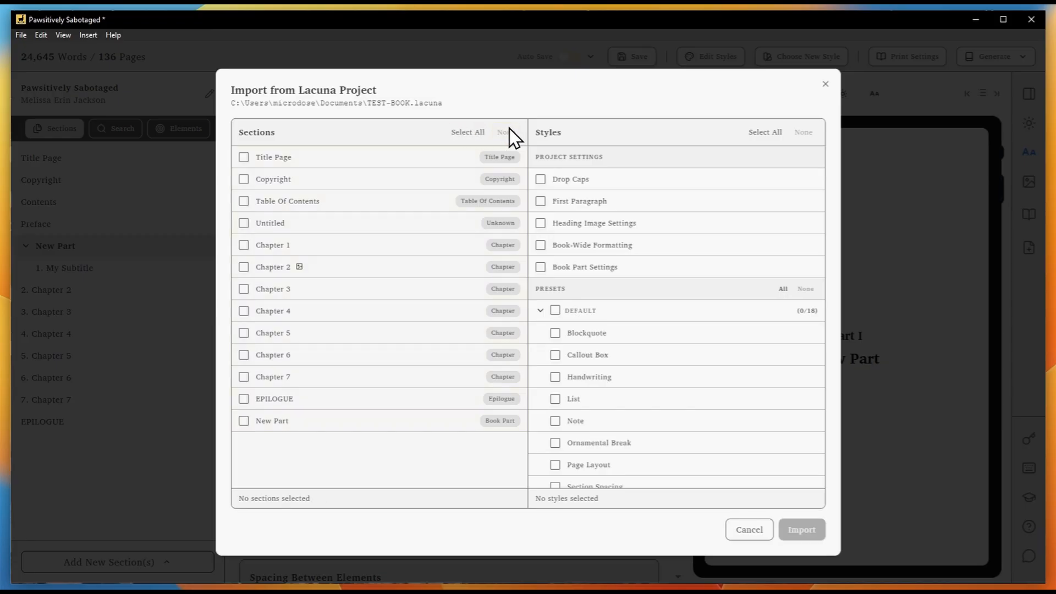
left_click(776, 132)
left_click(803, 133)
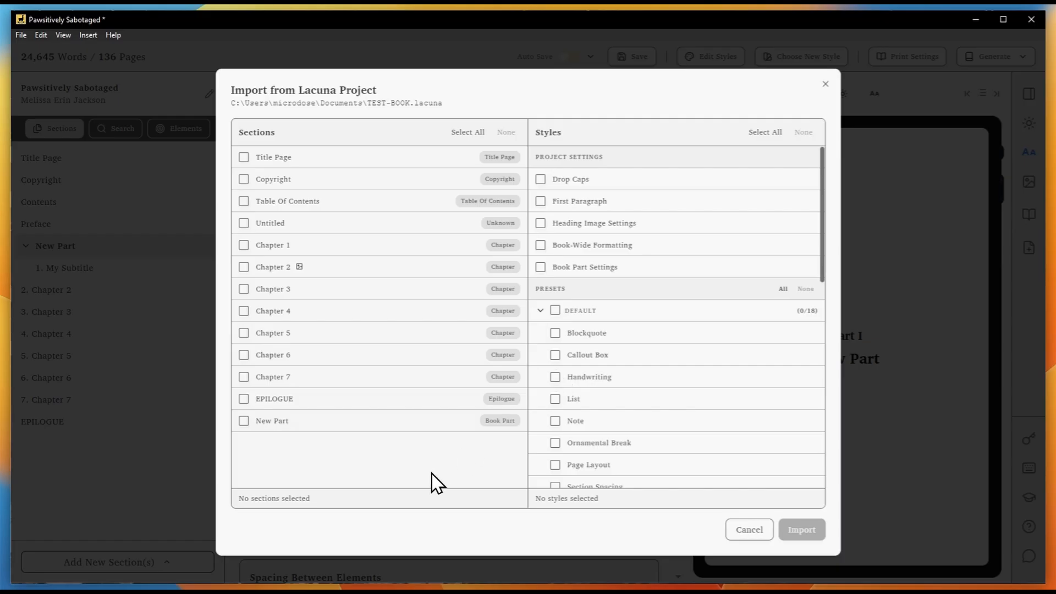
left_click(734, 533)
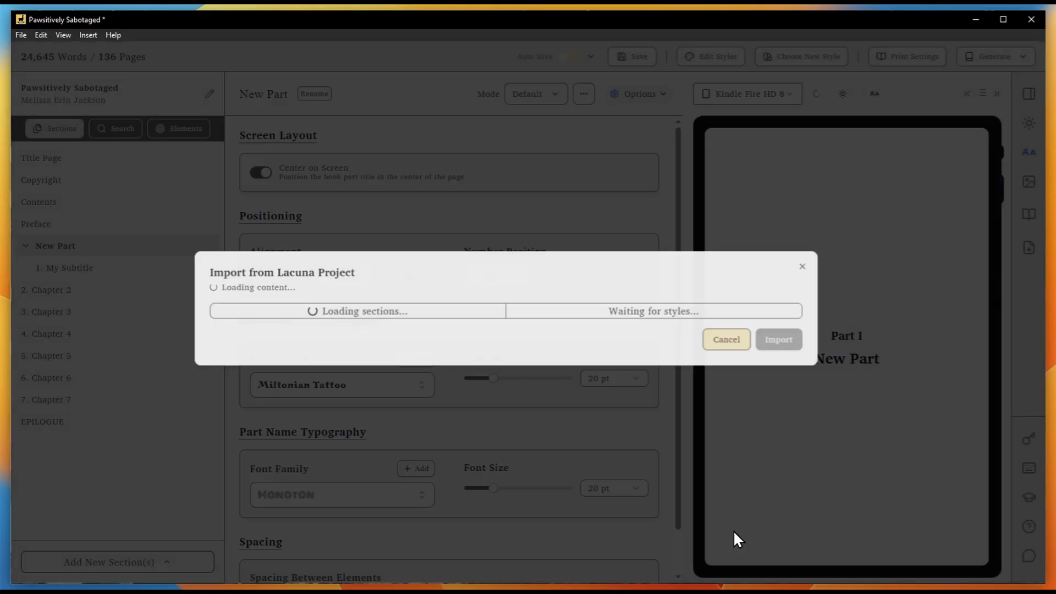
- Examine the section types available for insertion, including front matter, chapters, back matter and the full page image description
left_click(158, 562)
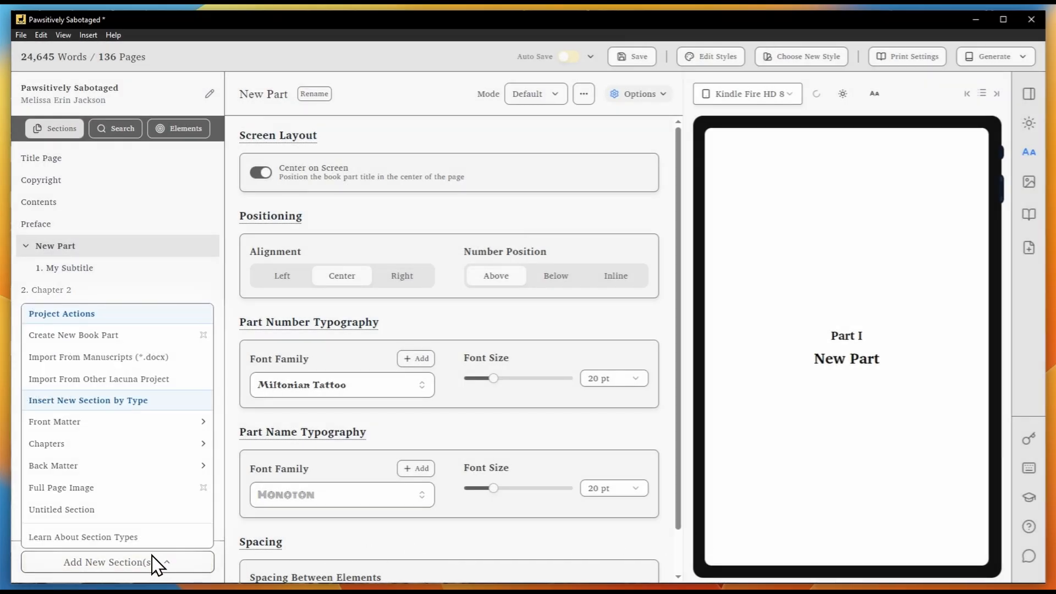
mouse_move(139, 446)
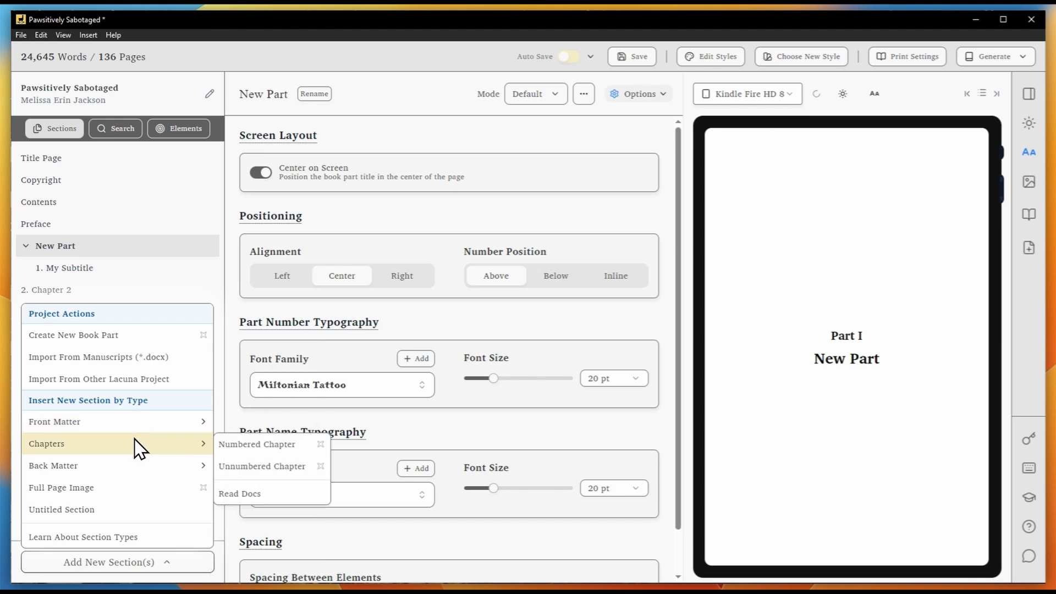
mouse_move(132, 471)
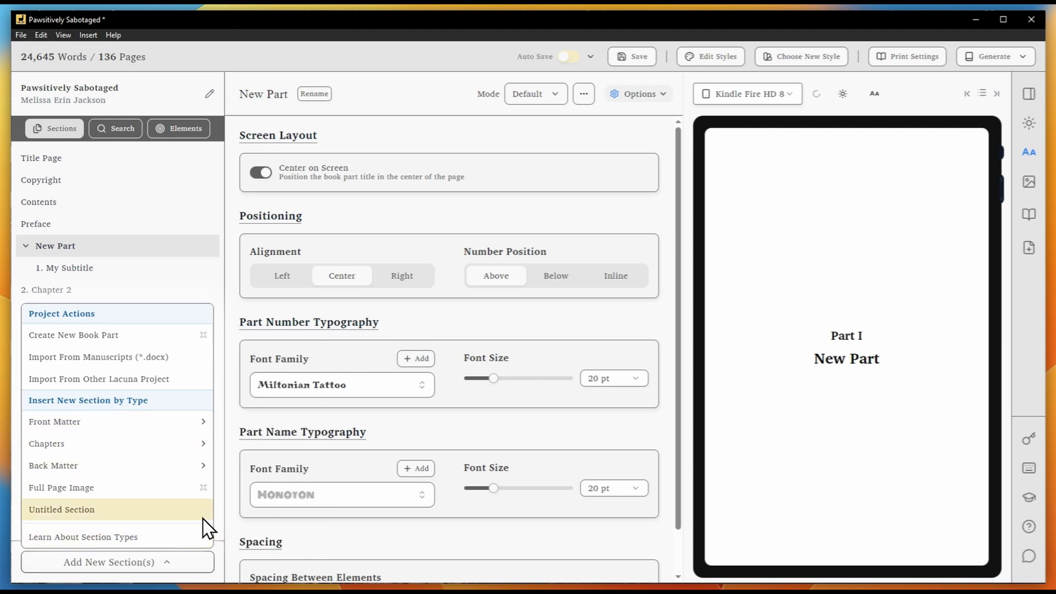
mouse_move(205, 488)
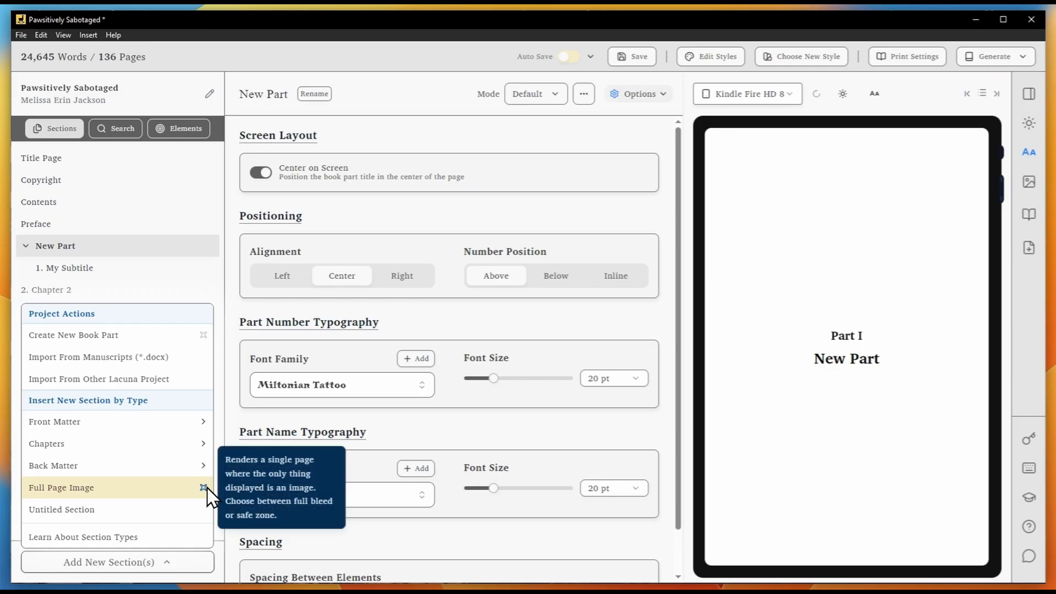
mouse_move(201, 333)
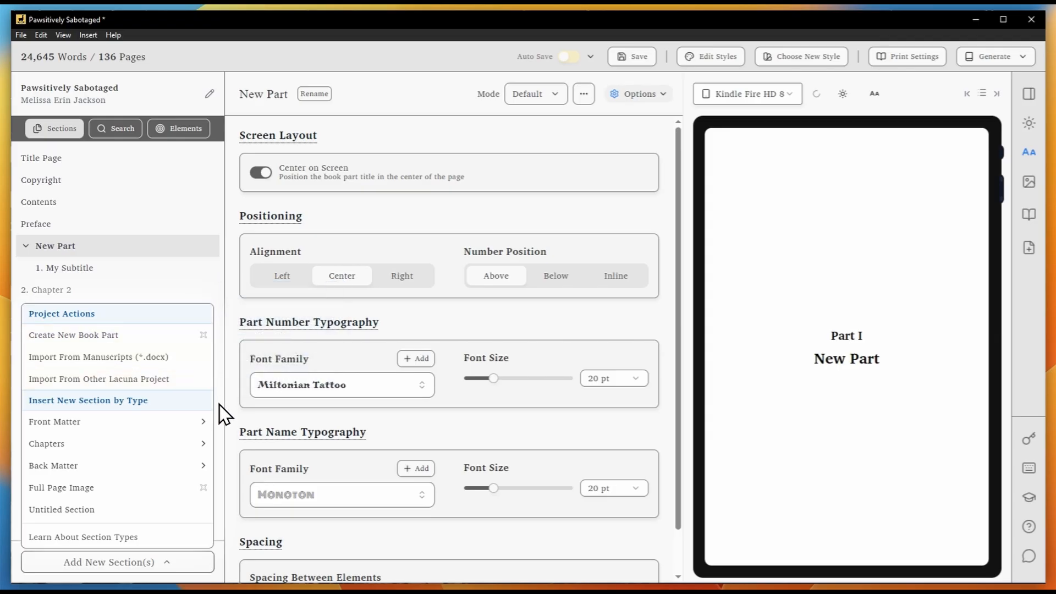
mouse_move(203, 417)
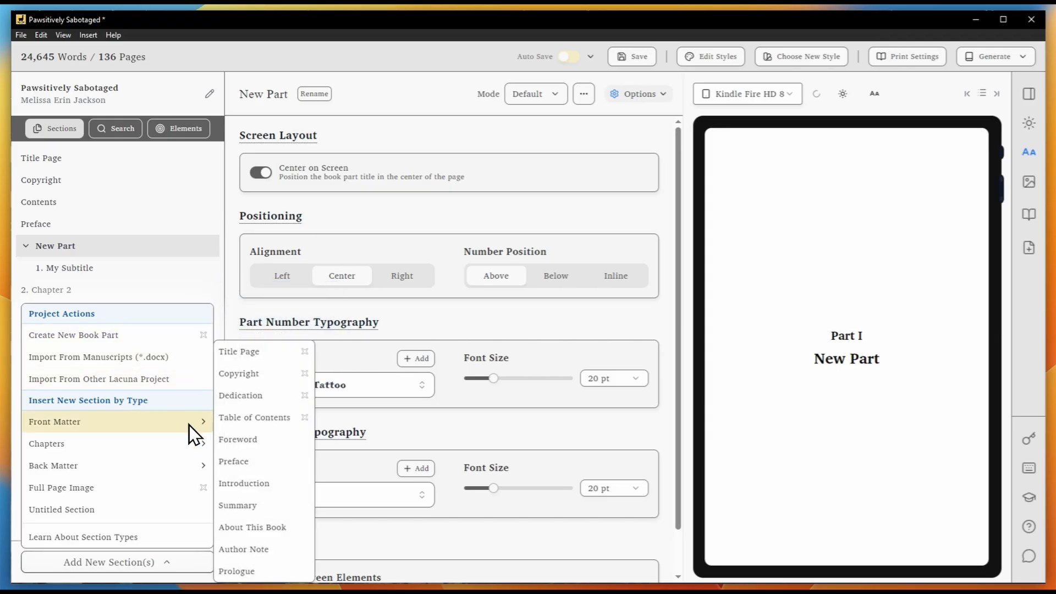
mouse_move(187, 447)
mouse_move(302, 396)
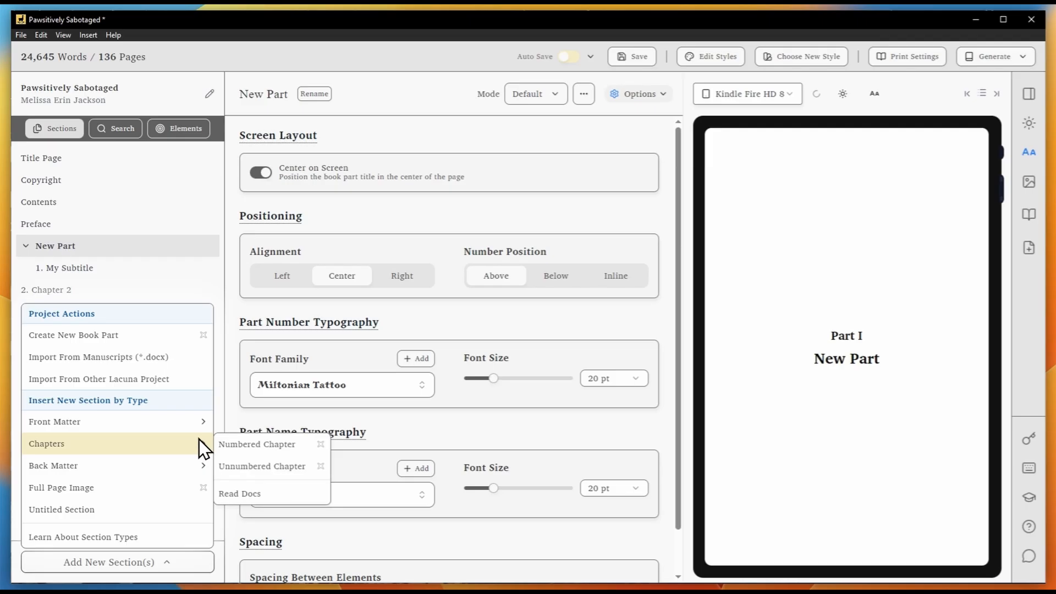
left_click(189, 293)
- Try converting Chapter 3 to an unnumbered chapter, and undo the conversion
mouse_move(88, 290)
left_mouse_down()
mouse_move(78, 313)
mouse_move(82, 289)
left_mouse_up()
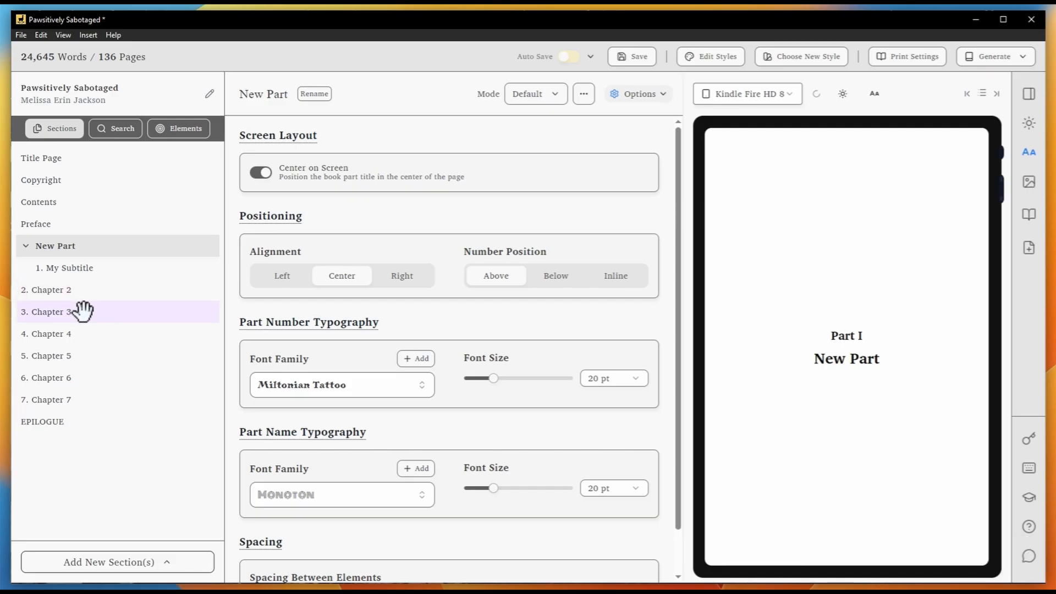
right_click(82, 311)
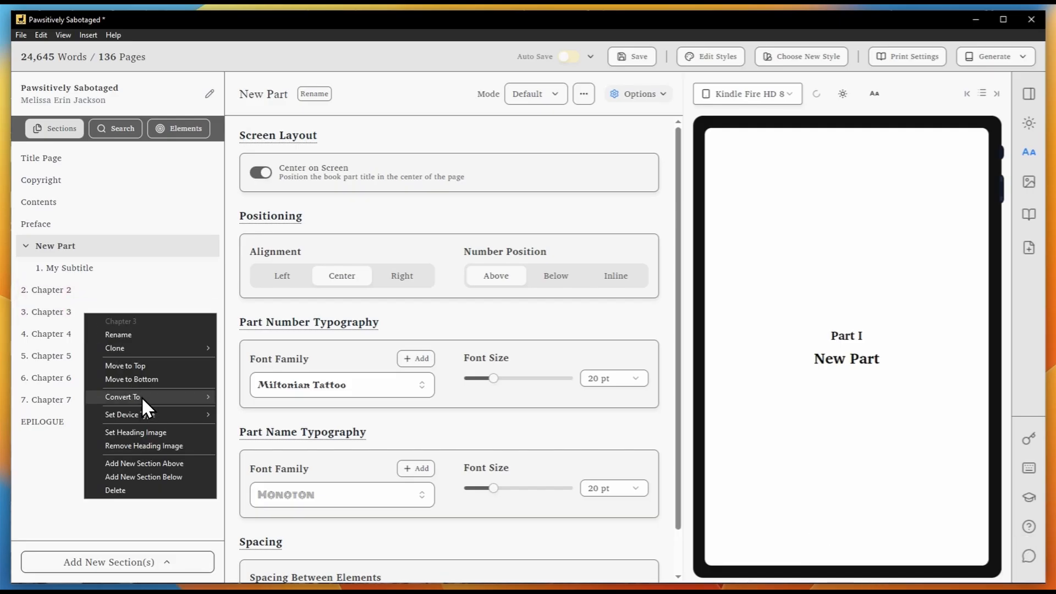
mouse_move(204, 397)
mouse_move(250, 408)
left_click(335, 420)
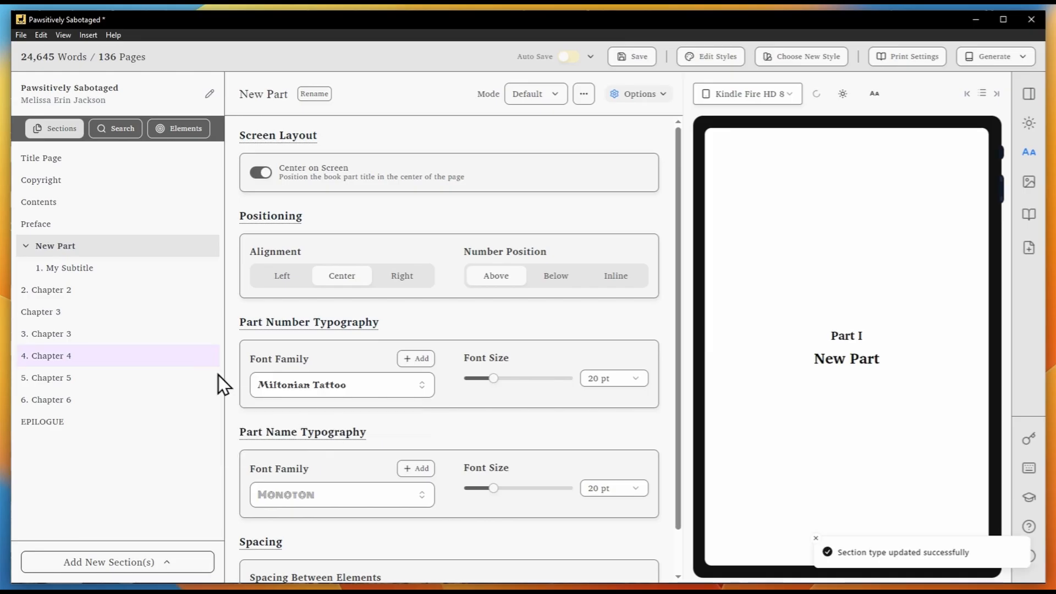
key("ctrl+shift+z")
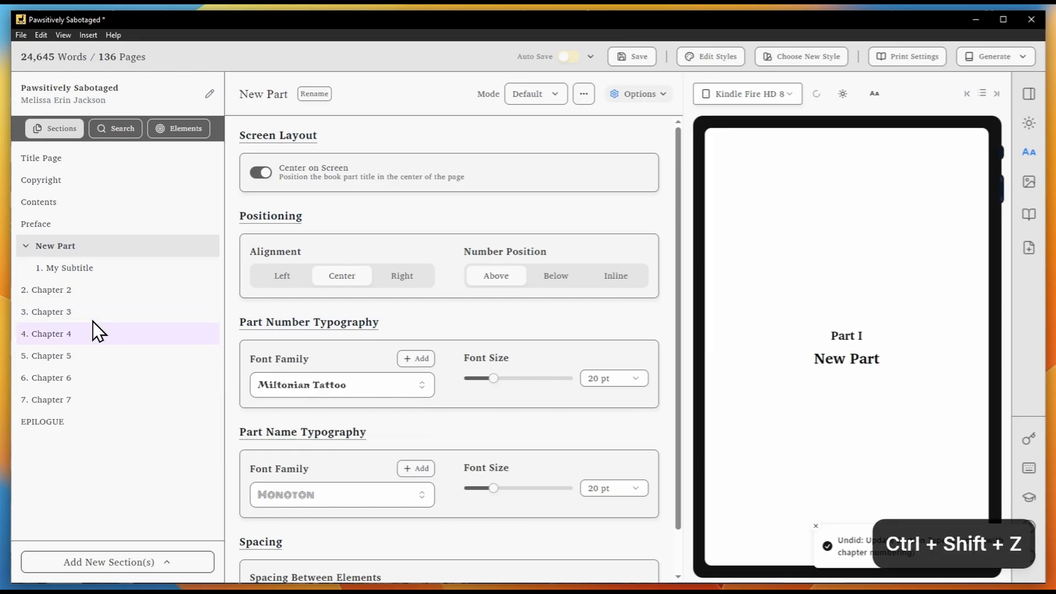
- View Chapter 4, Chapter 3 and Chapter 2 to compare their numbered headings and styling in the device preview
left_click(108, 336)
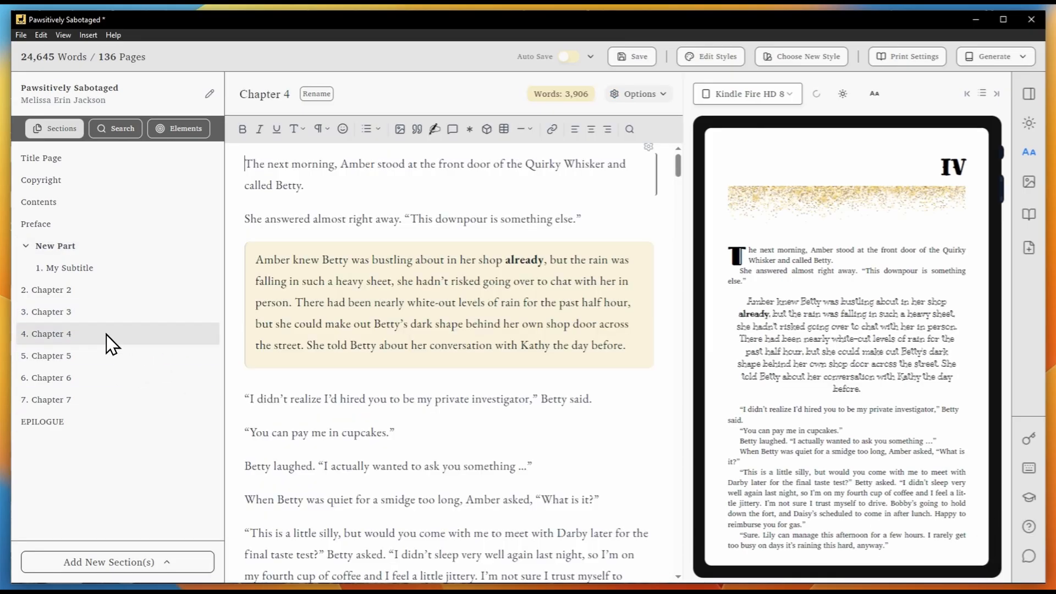
left_click(62, 311)
left_click(69, 294)
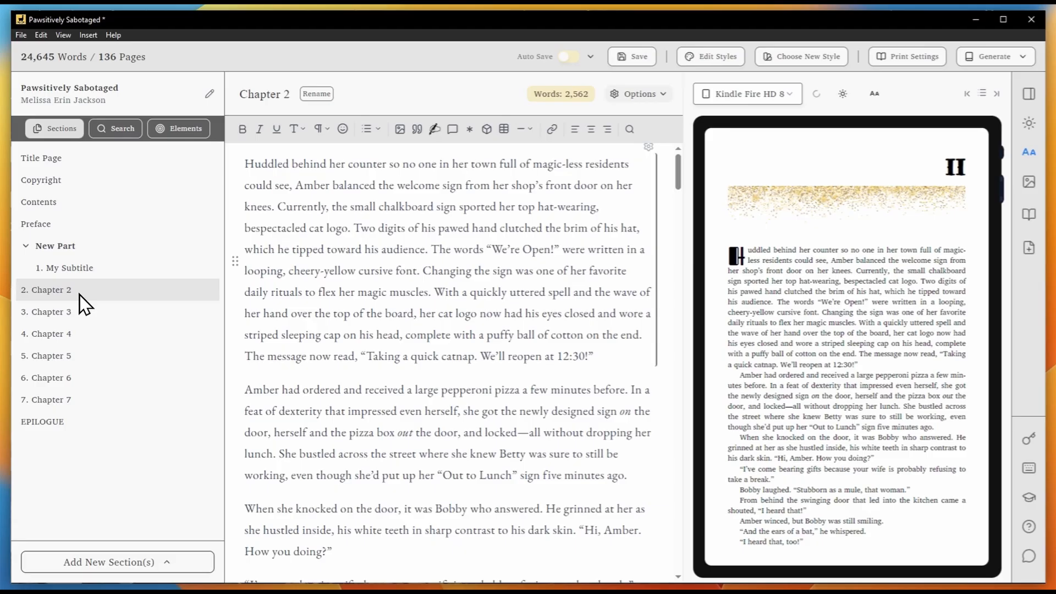
- Try converting the EPILOGUE section to an unnumbered chapter, and undo the conversion
left_click(125, 424)
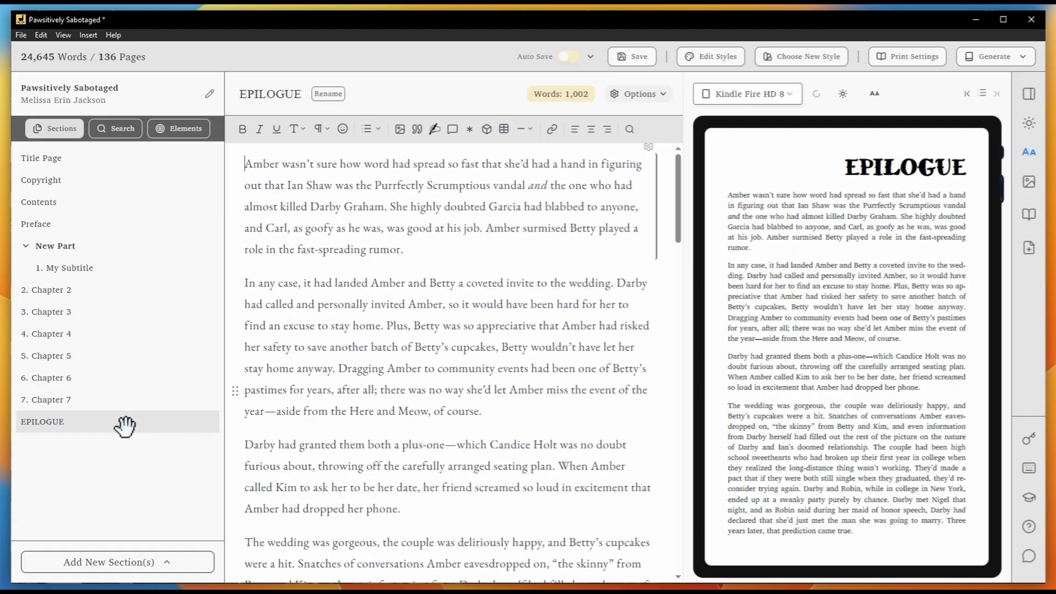
right_click(125, 425)
mouse_move(240, 513)
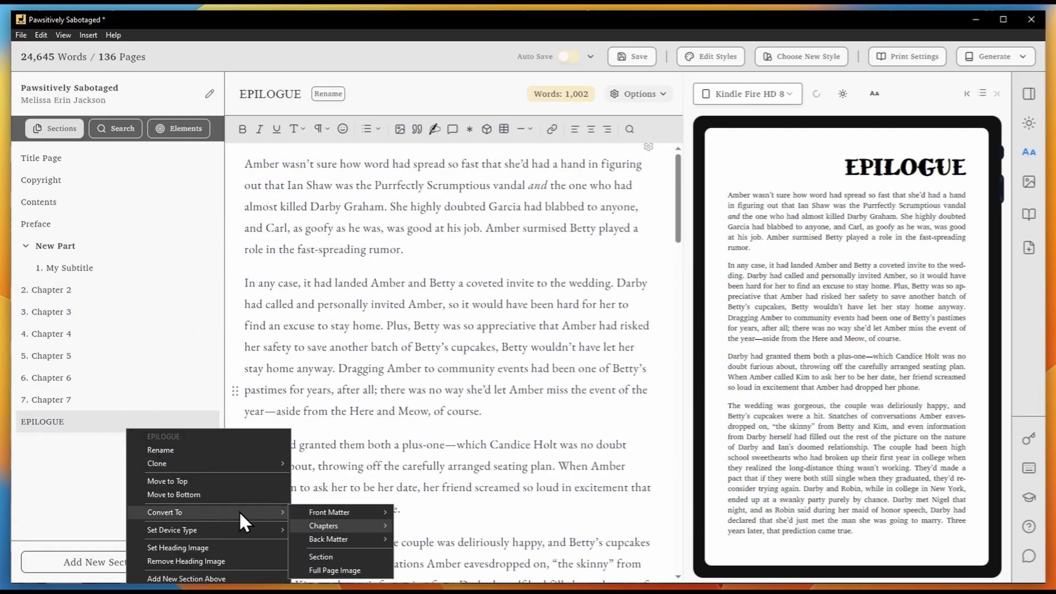
mouse_move(330, 525)
left_click(423, 538)
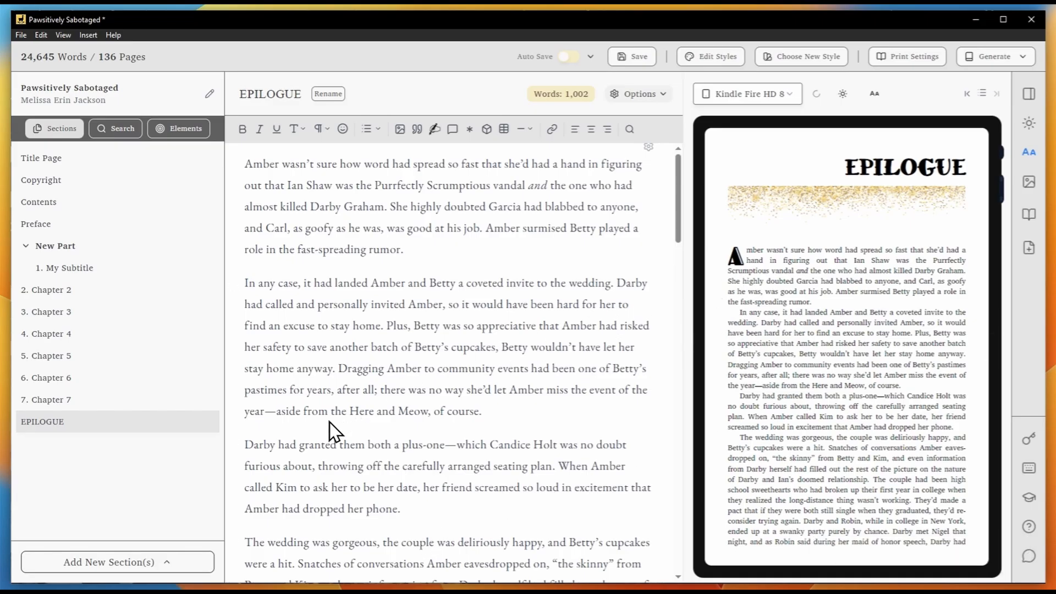
key("ctrl+shift+z")
- Add a Full Page Image section after the EPILOGUE using the existing project image llama-2.jpg
left_click(177, 561)
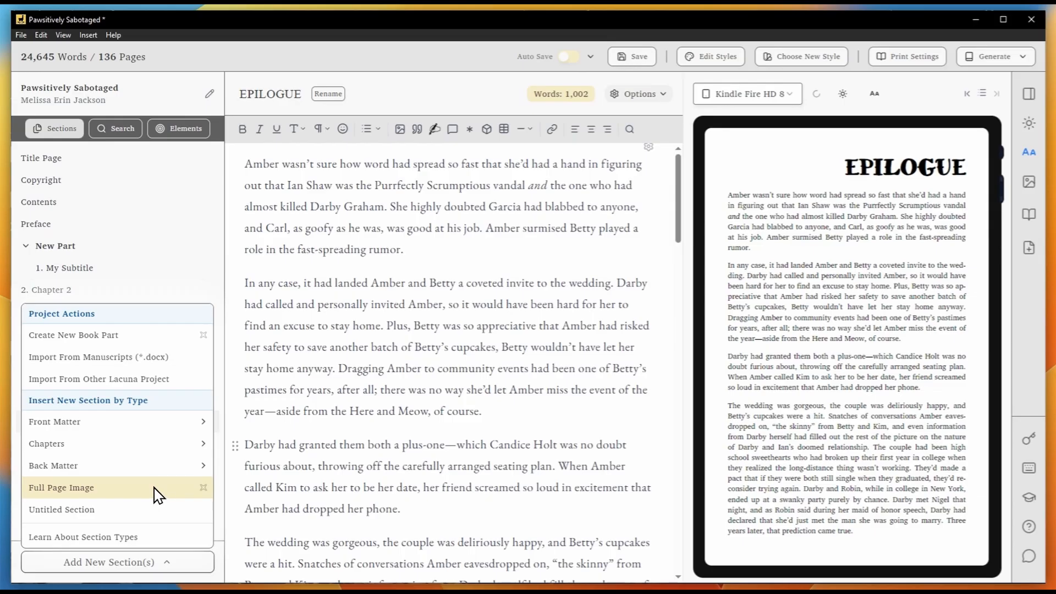
left_click(155, 489)
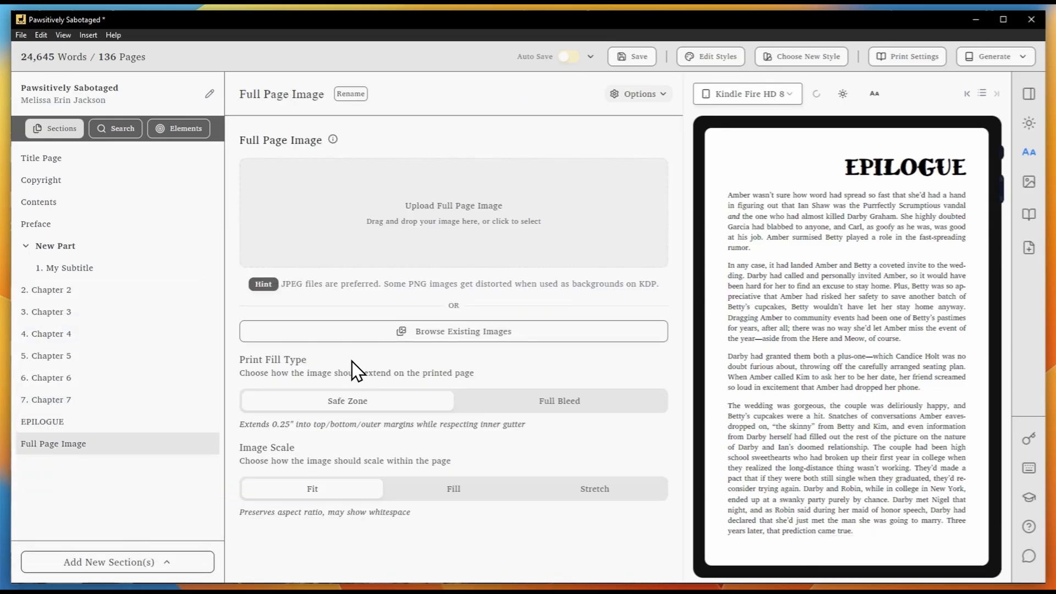
left_click(366, 334)
left_click(409, 302)
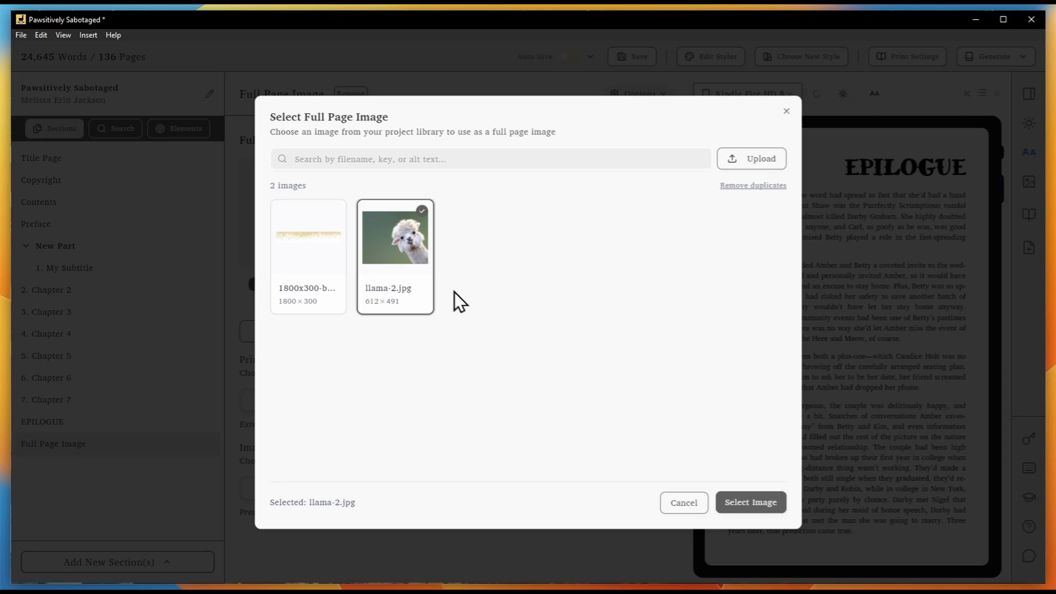
left_click(732, 502)
left_click(108, 450)
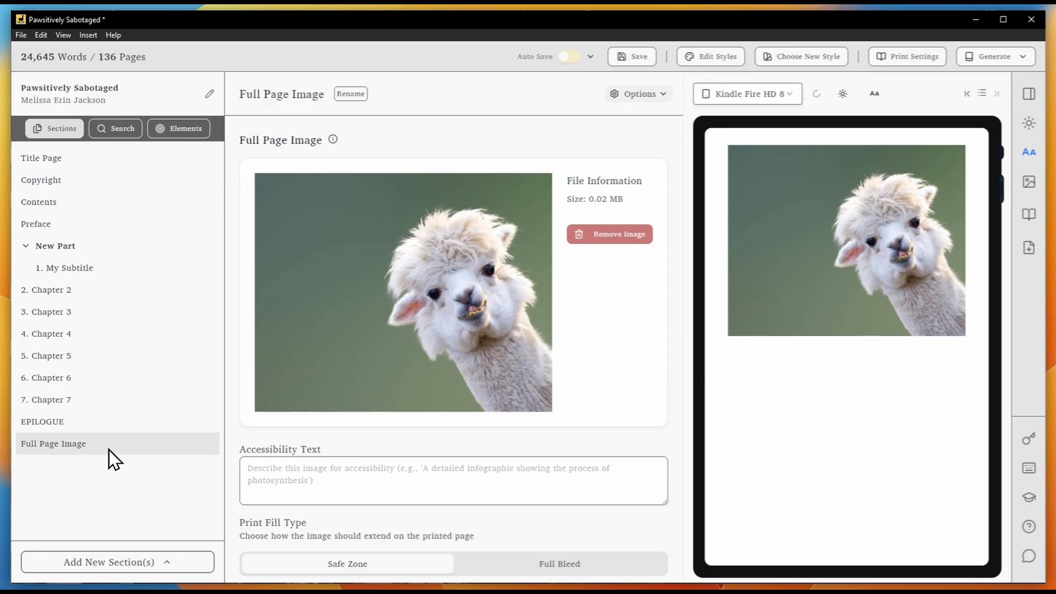
left_click(1028, 262)
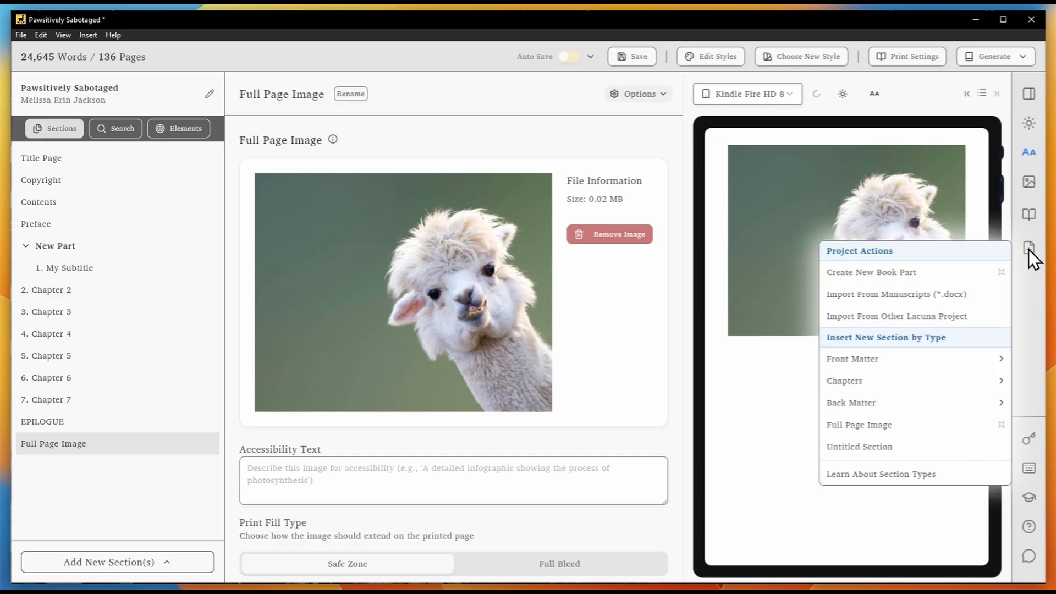
left_click(1029, 252)
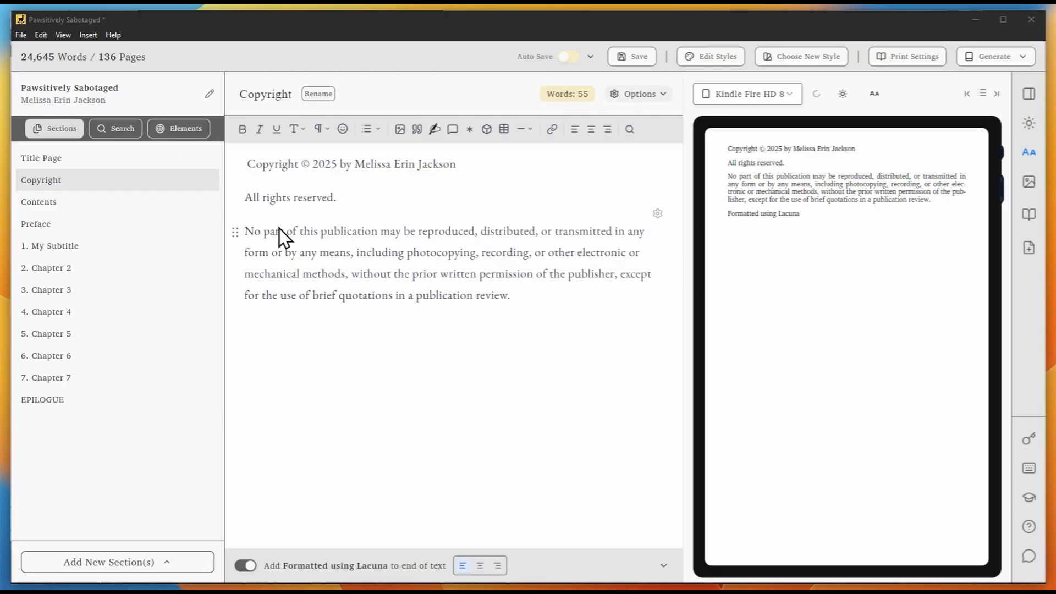
- Try setting the Copyright section's device type to Ebook, and undo the change
right_click(183, 174)
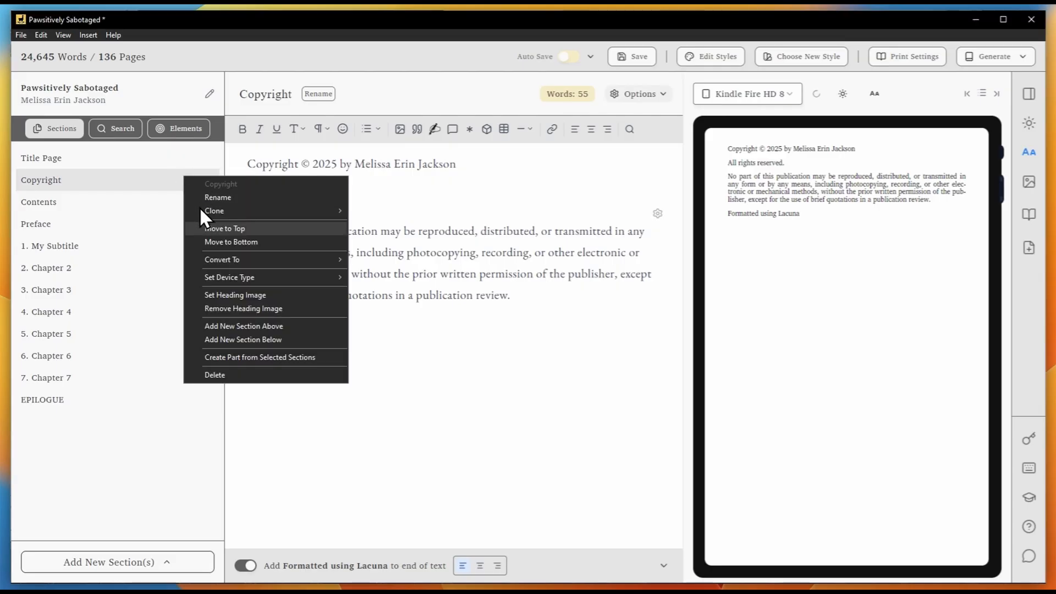
mouse_move(249, 274)
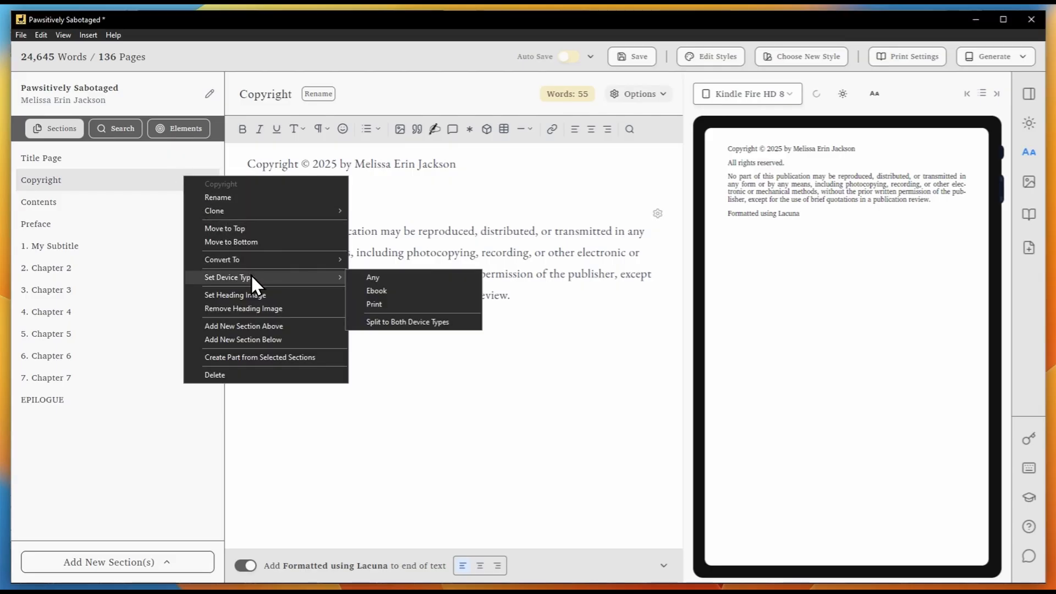
left_click(410, 288)
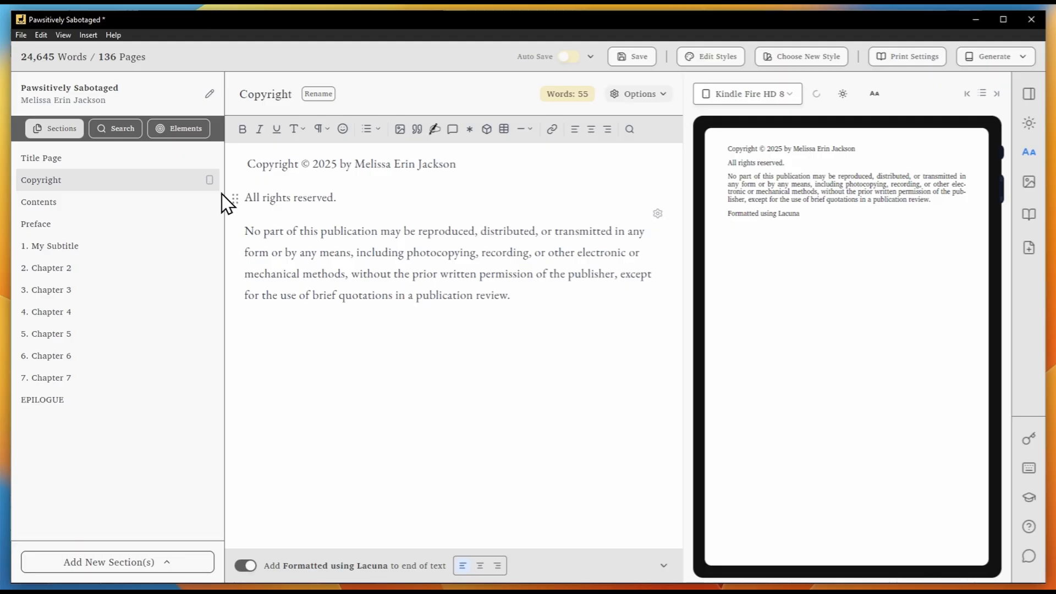
key("ctrl+shift+z")
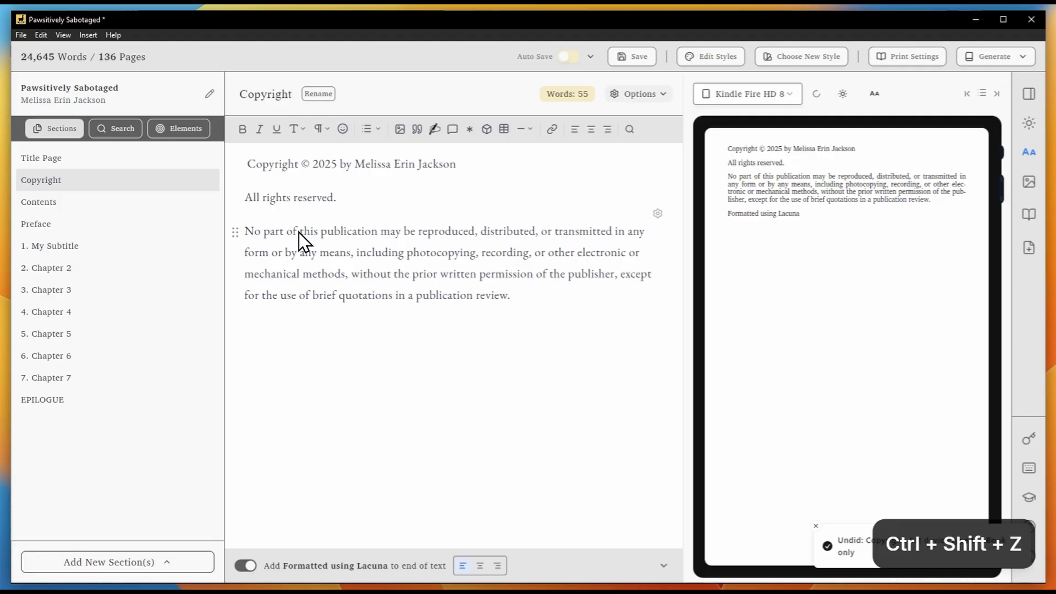
- Try setting the Copyright section's device type to Print, and undo the change
right_click(194, 184)
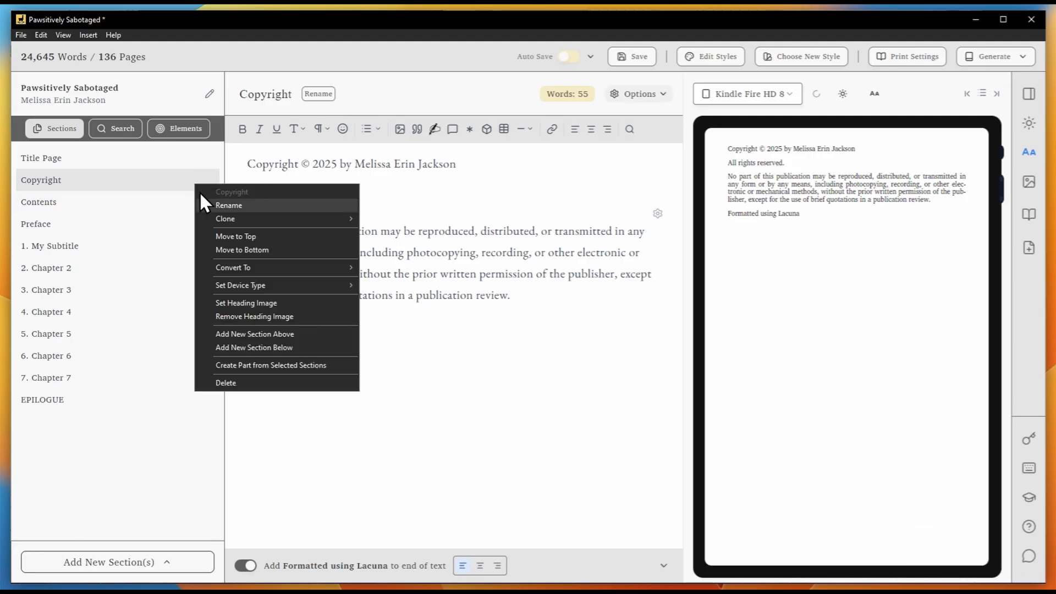
mouse_move(254, 276)
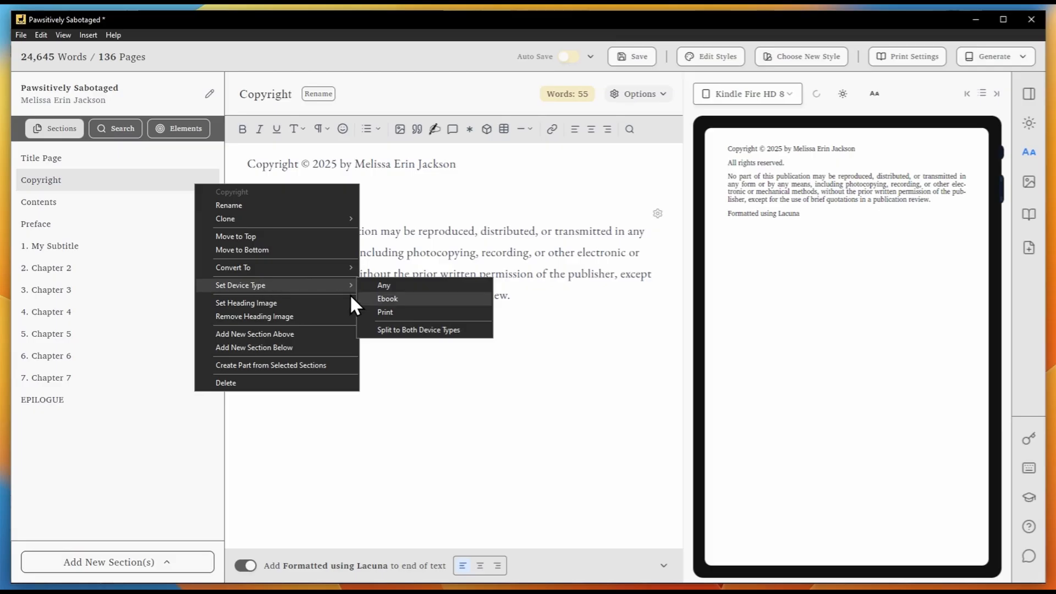
left_click(365, 299)
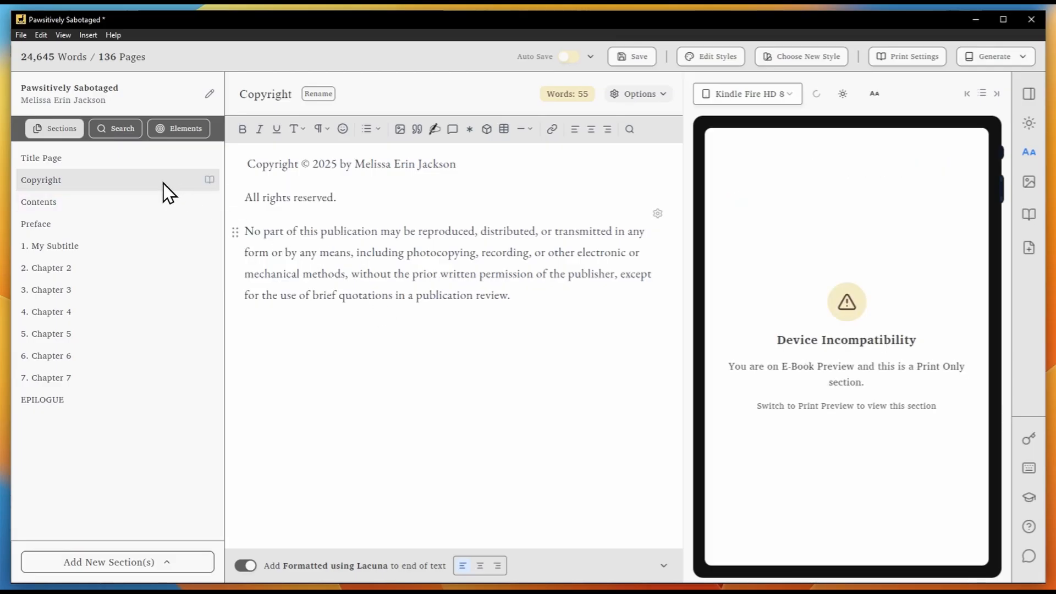
key("ctrl+shift+z")
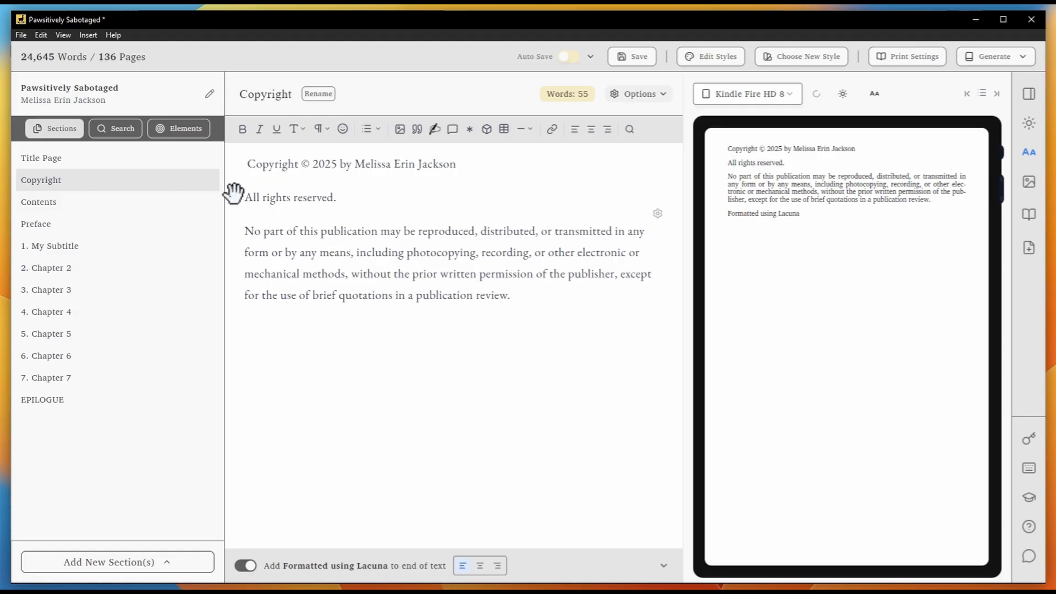
- Split the Copyright section to both device types and view the print and ebook versions
right_click(176, 179)
mouse_move(225, 278)
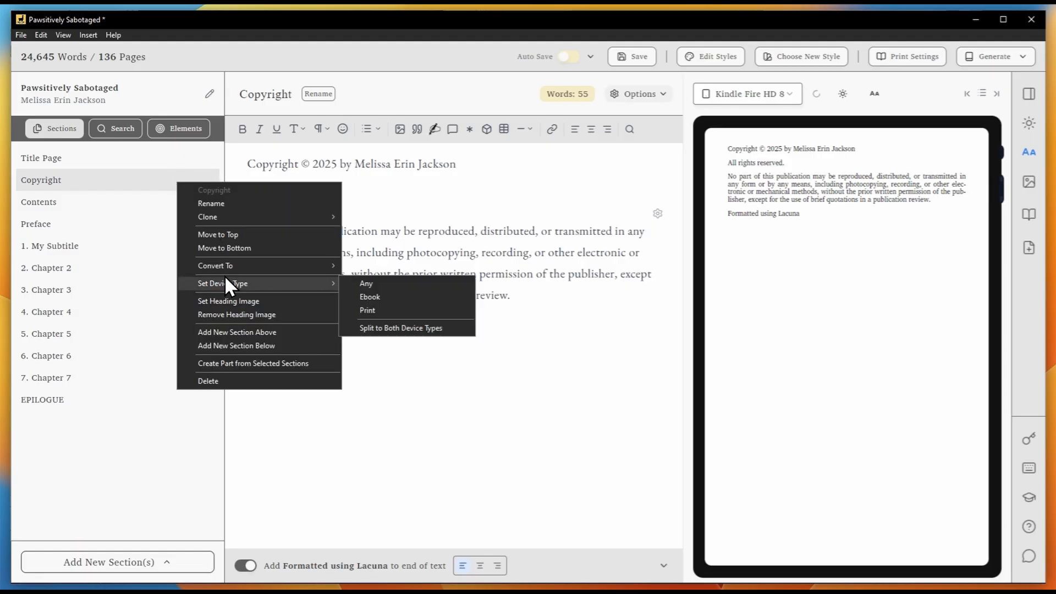
left_click(450, 329)
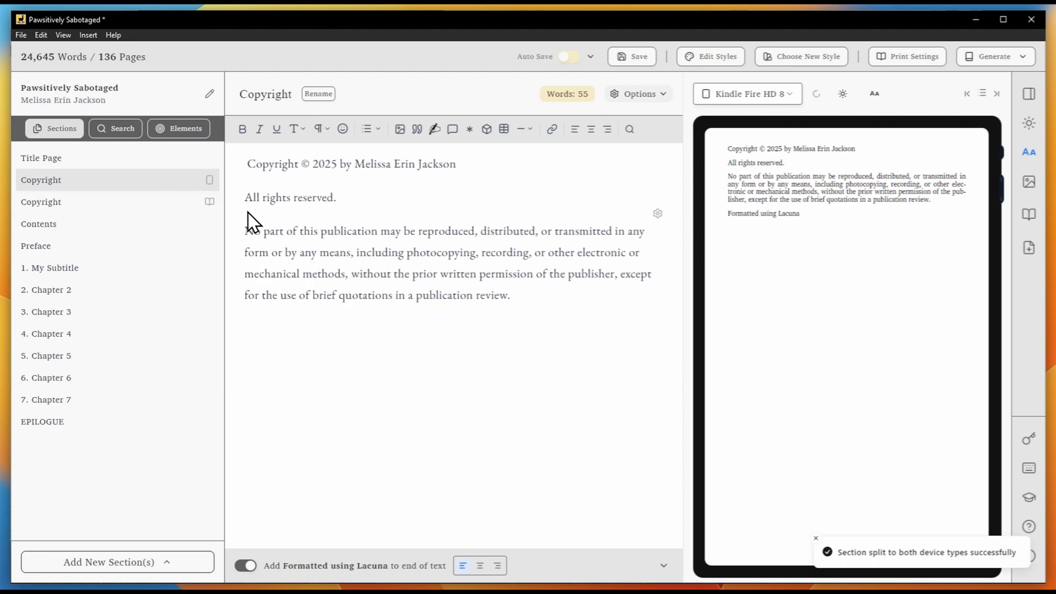
left_click(152, 202)
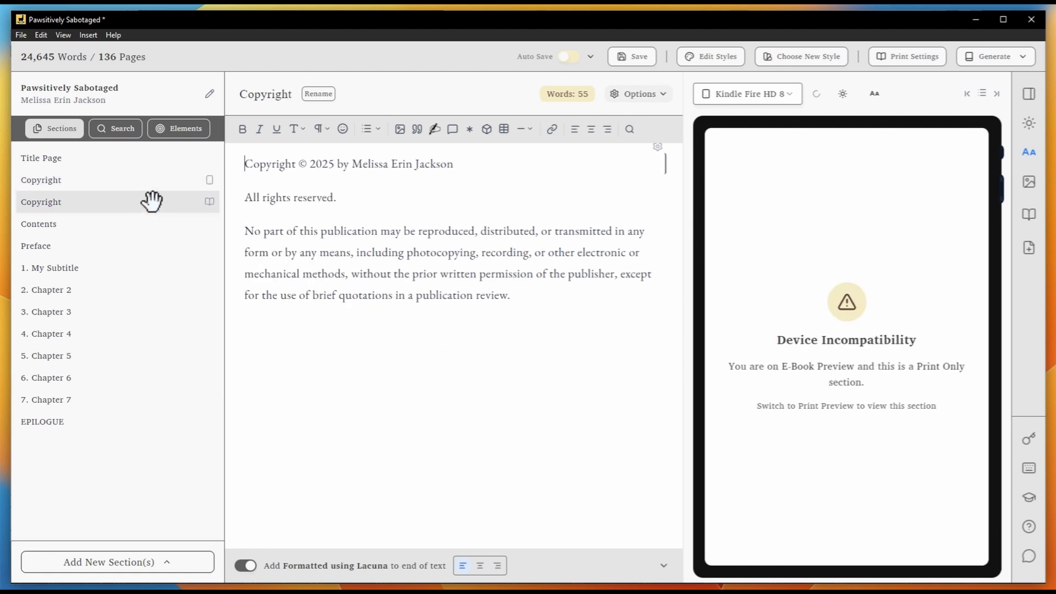
left_click(154, 181)
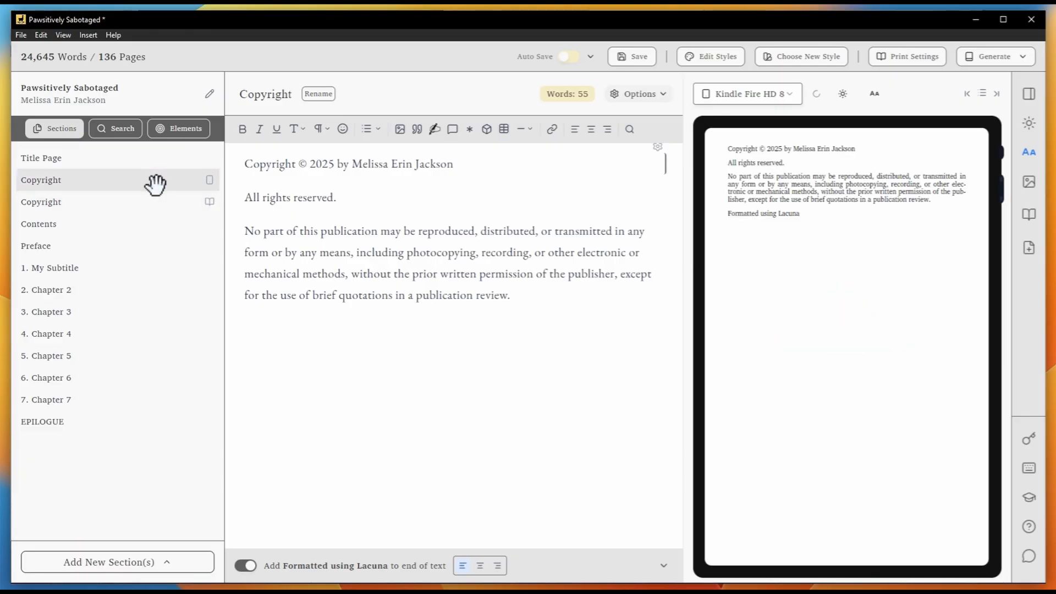
- Try cloning the Contents section, and undo the cloning
left_click(142, 223)
right_click(142, 225)
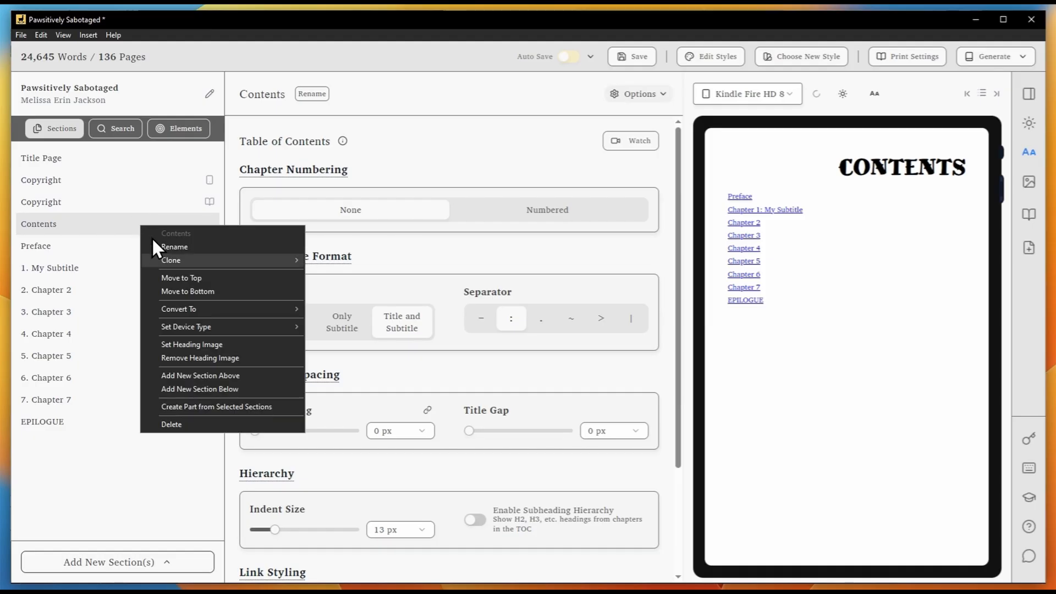
mouse_move(214, 260)
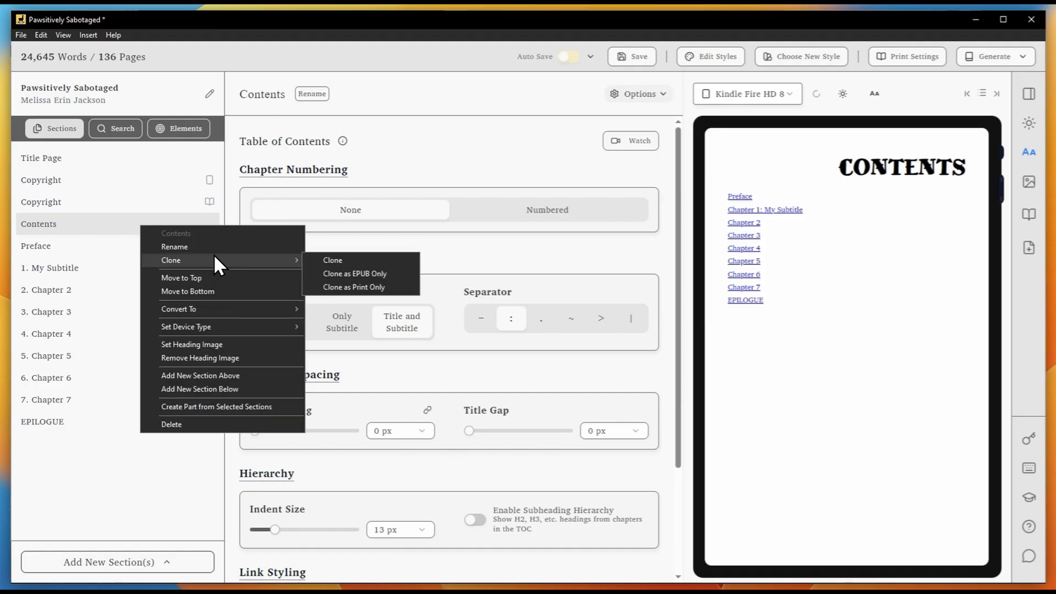
left_click(345, 265)
key("ctrl+shift+z")
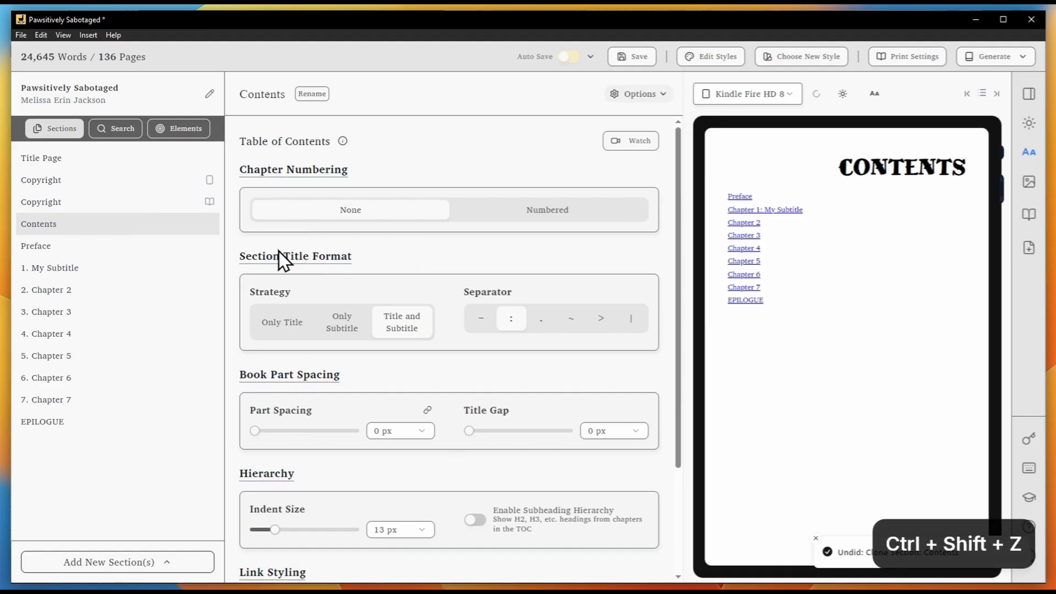
- Switch between the ebook and print Copyright sections to compare them in the device preview
left_click(145, 181)
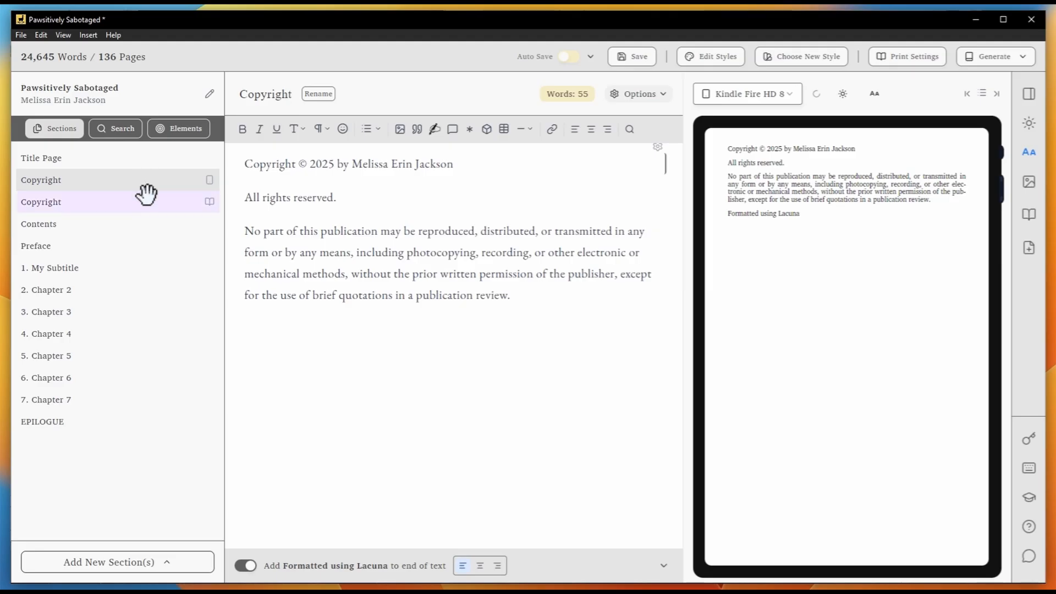
left_click(147, 199)
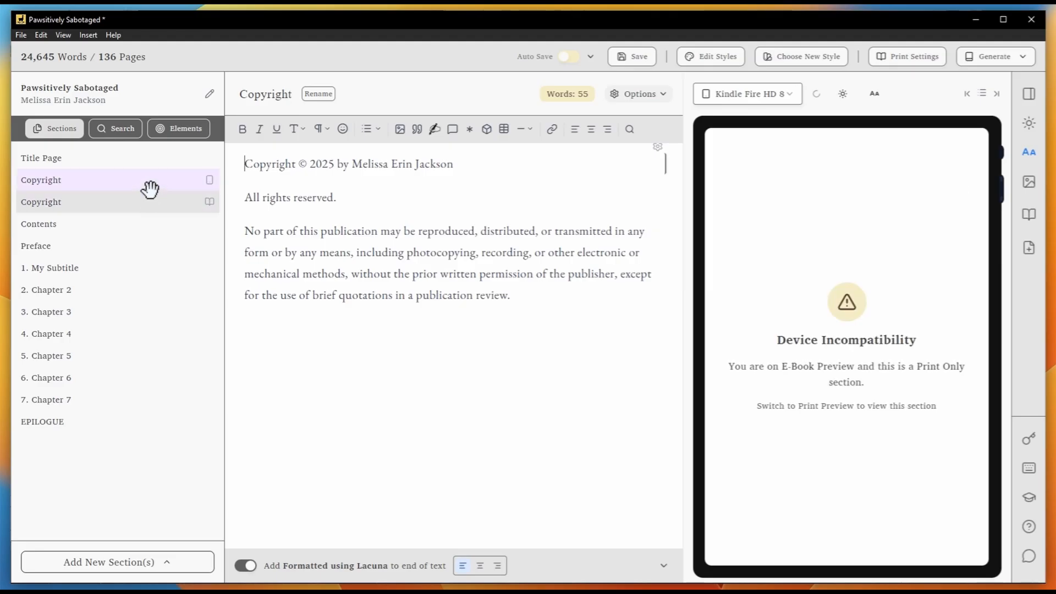
left_click(152, 181)
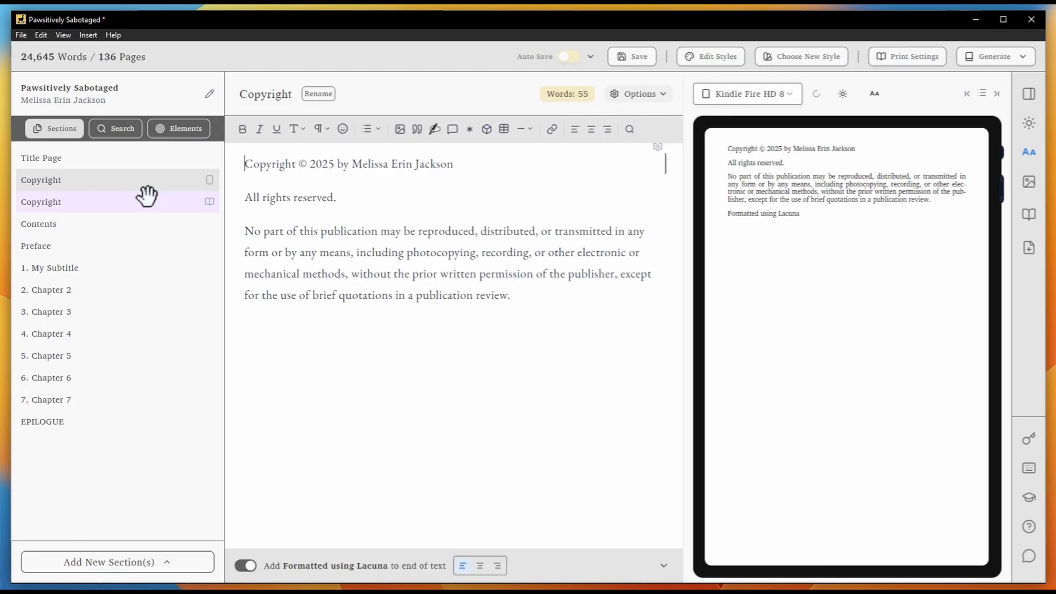
left_click(146, 197)
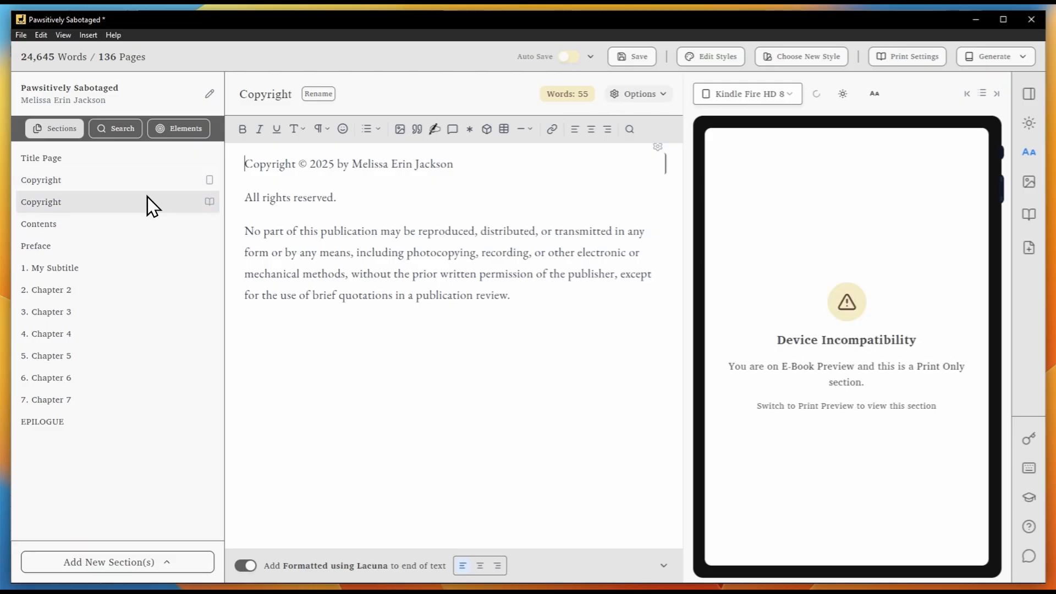